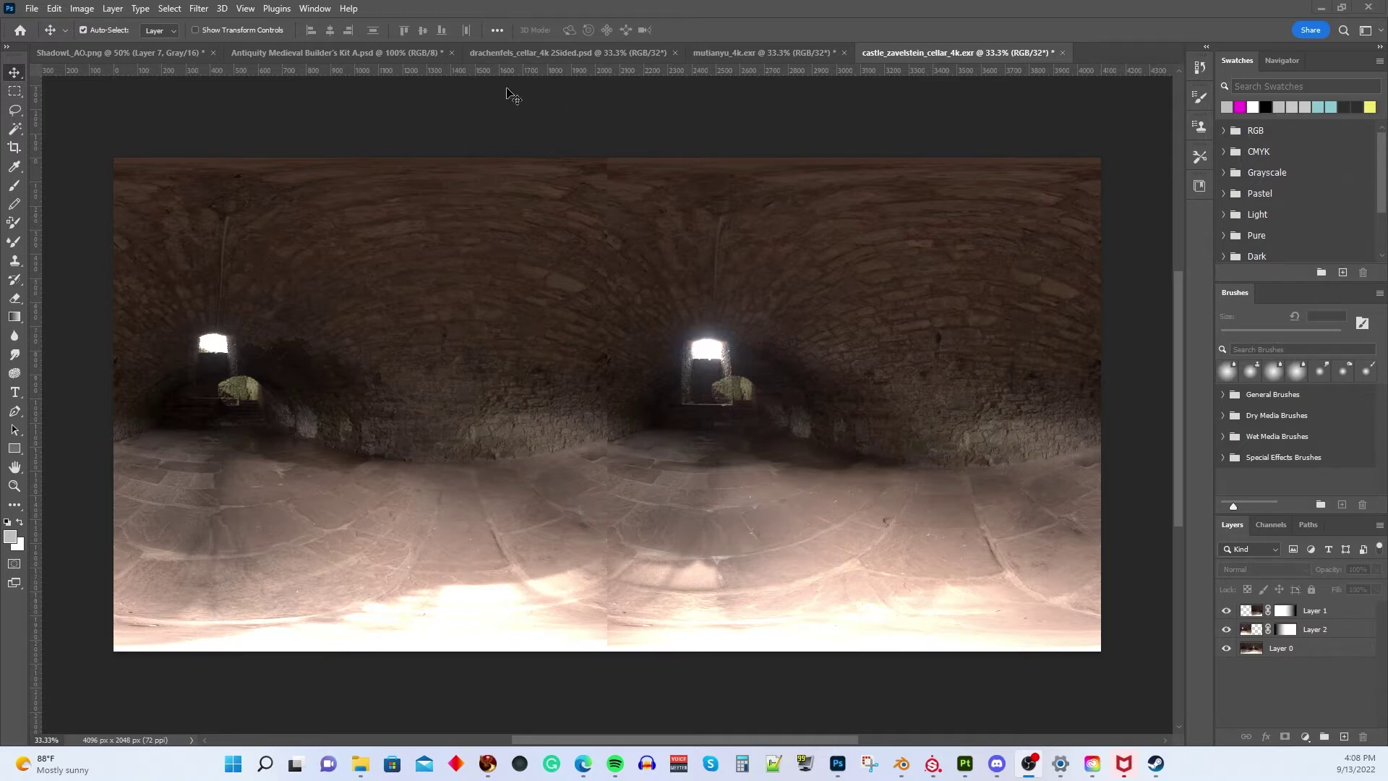
# Step: Open fireplace_4k.exr from Downloads, accepting the default OpenEXR read options
pyautogui.click(32, 8)
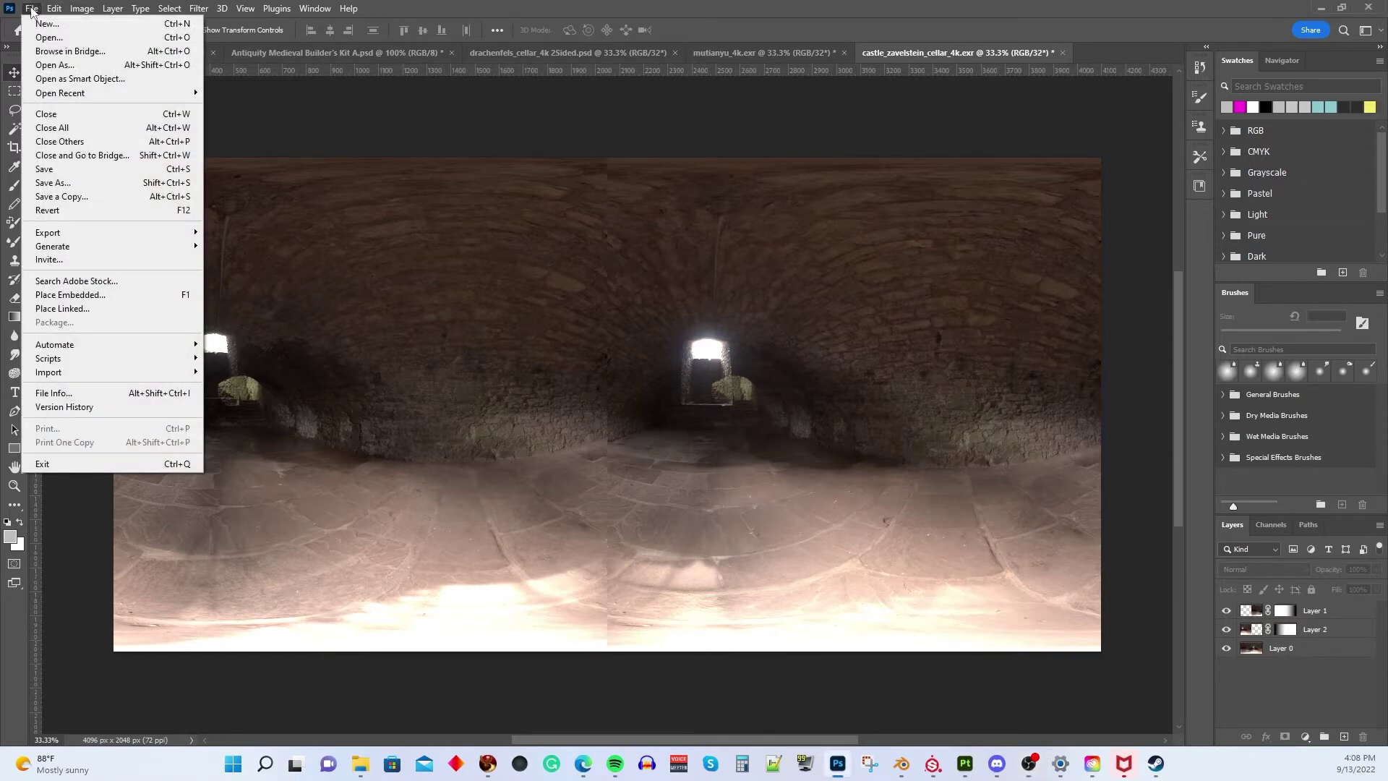
pyautogui.click(65, 38)
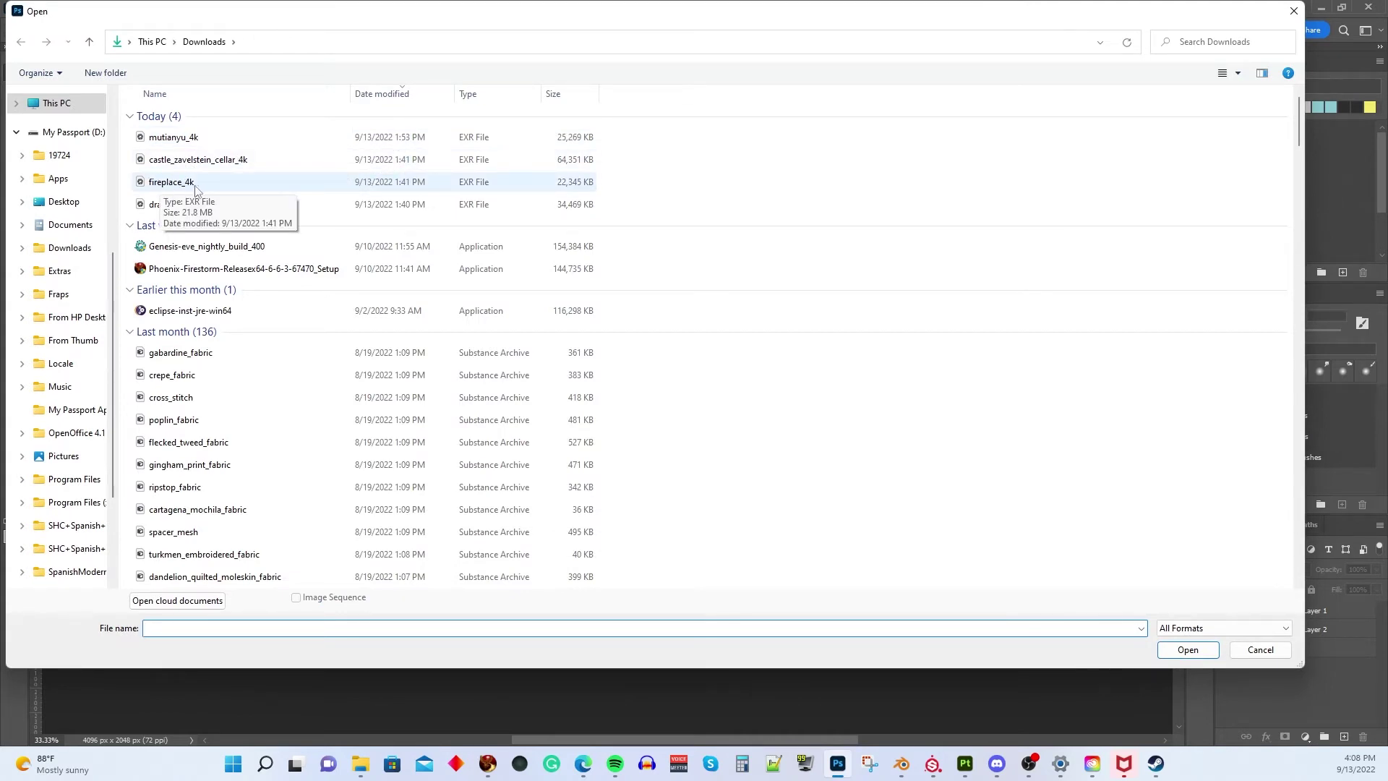
pyautogui.click(284, 183)
pyautogui.click(1180, 650)
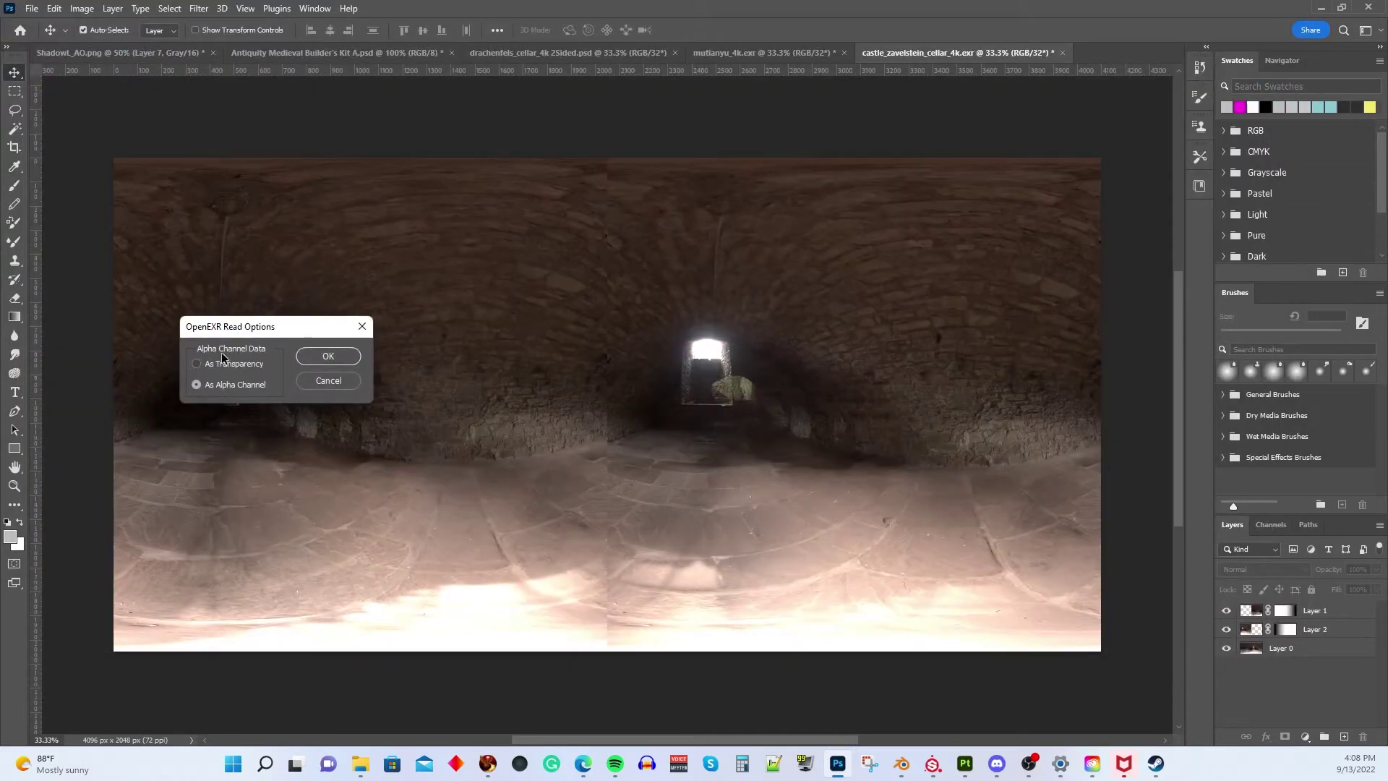
pyautogui.click(311, 359)
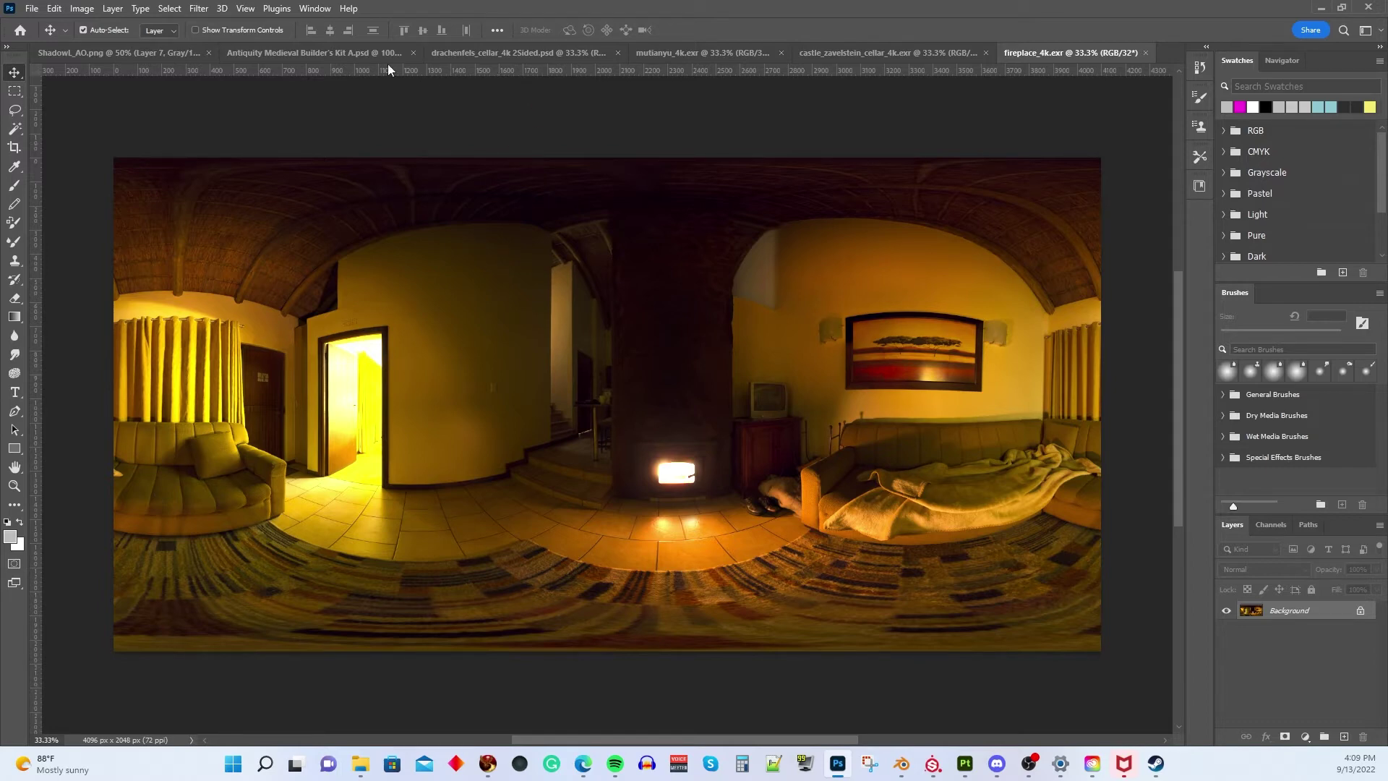
# Step: Create a New Guide Layout of 4 columns and 1 row over the panorama
pyautogui.click(245, 8)
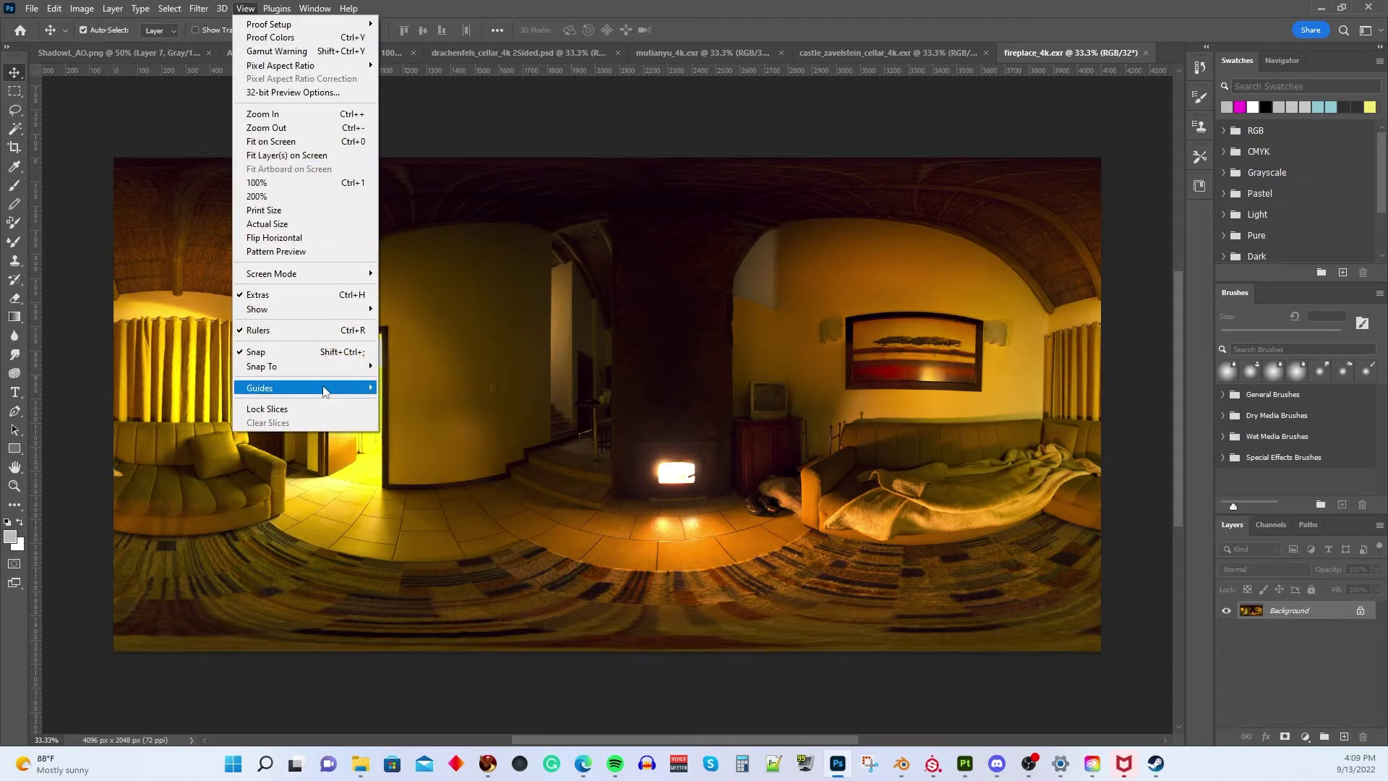
pyautogui.moveTo(325, 388)
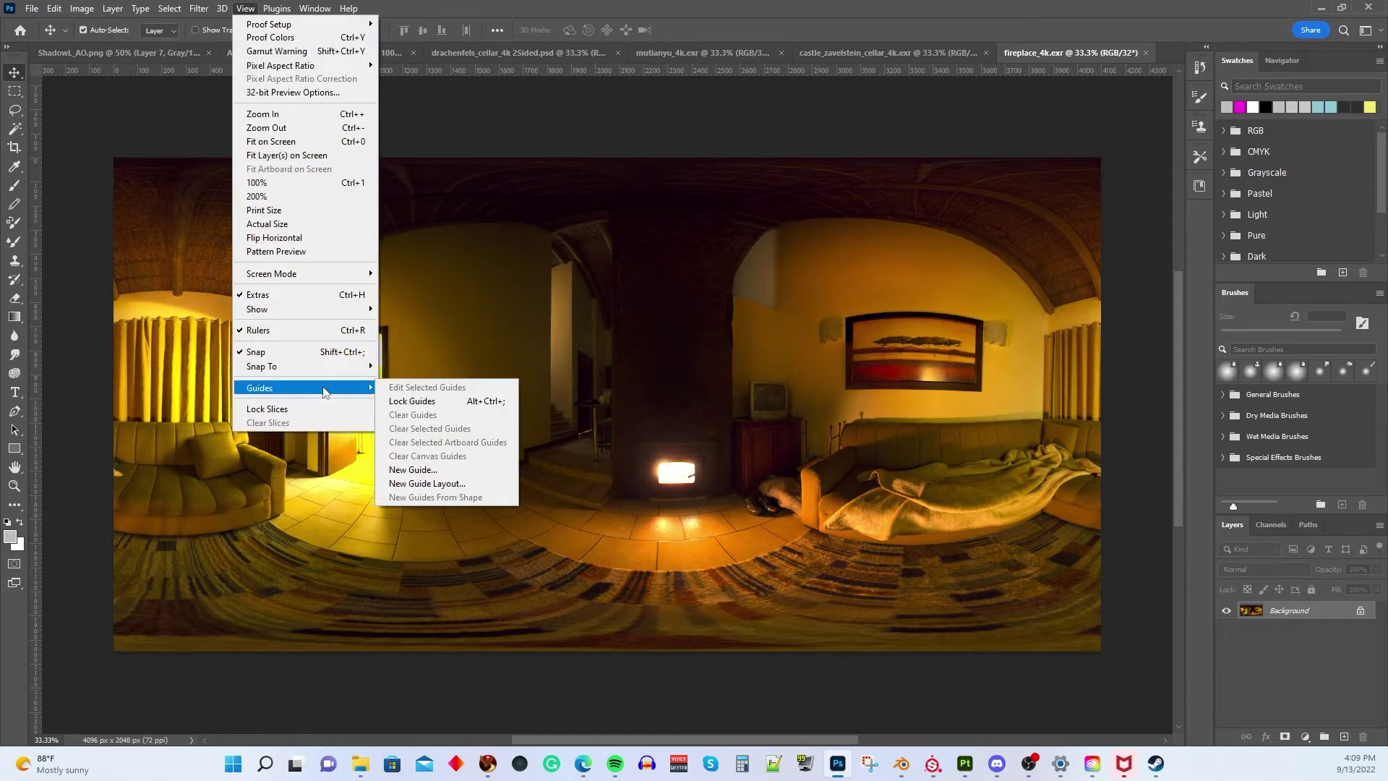
pyautogui.click(441, 484)
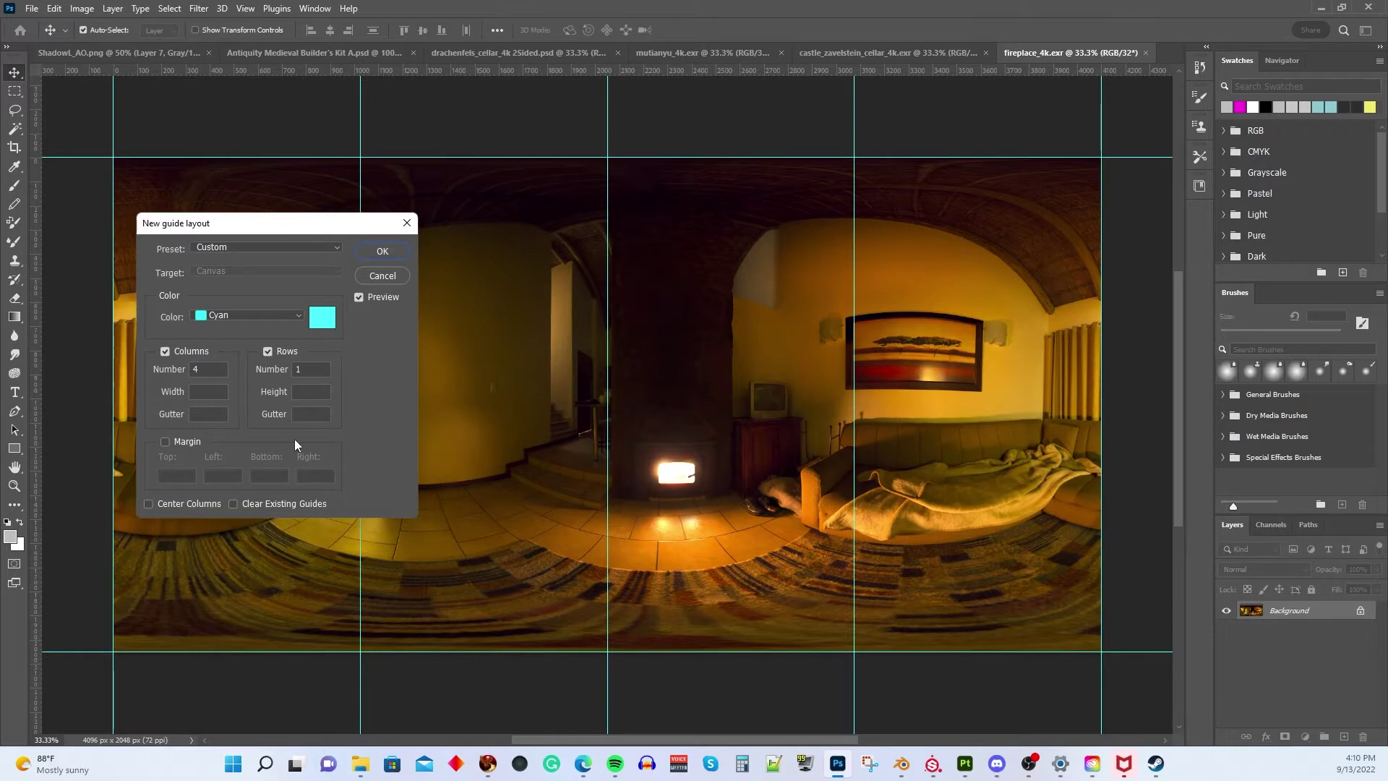
pyautogui.click(212, 415)
pyautogui.click(396, 254)
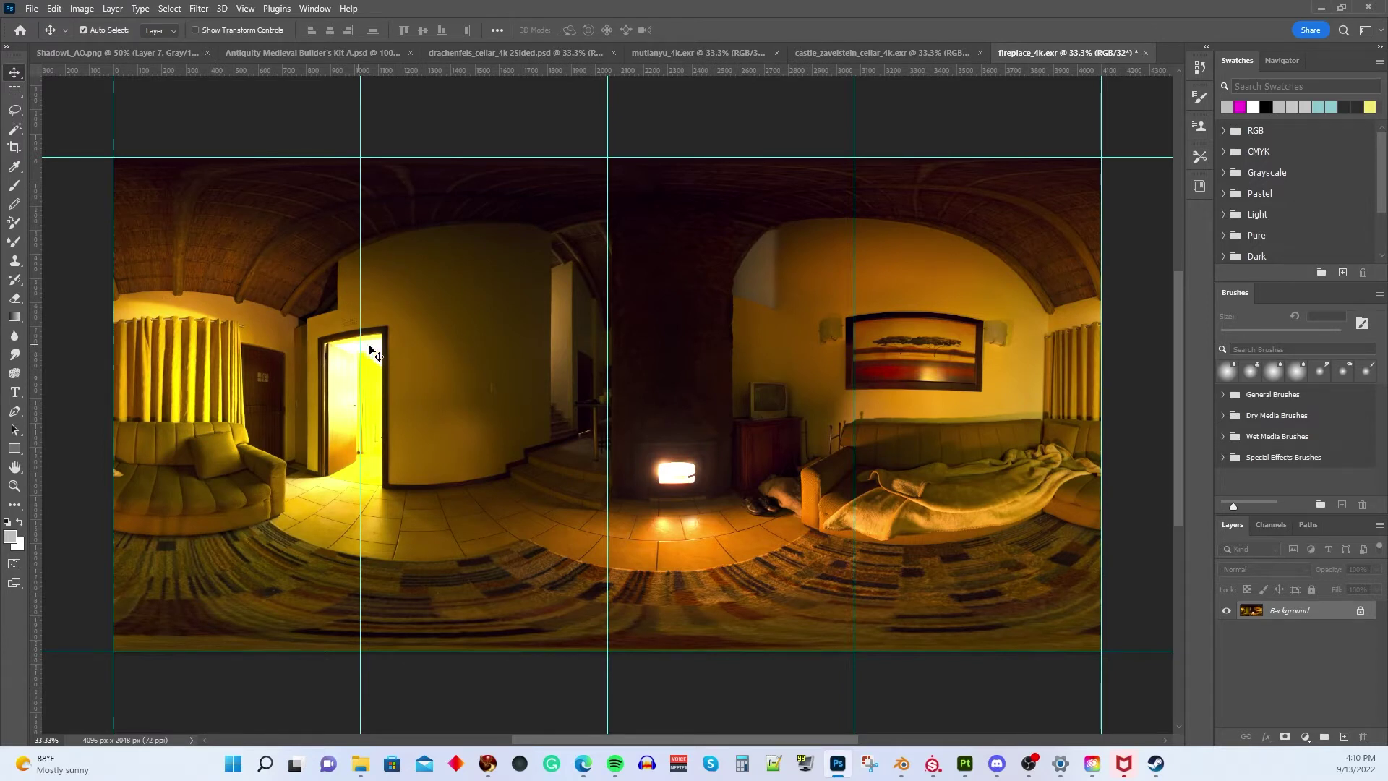
# Step: Marquee-select the left half up to the centre guide and use Layer Via Copy to make Layer 1
pyautogui.click(16, 93)
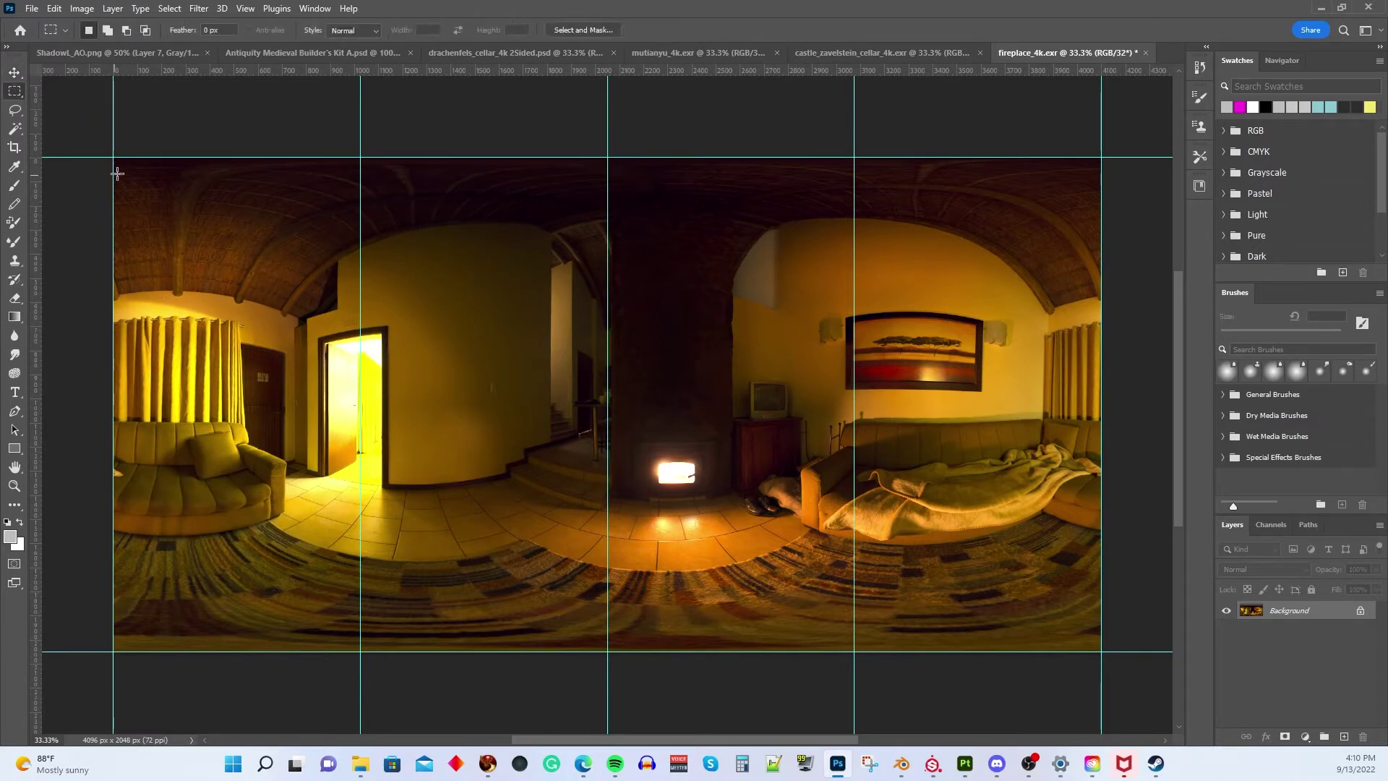
pyautogui.moveTo(112, 158); pyautogui.dragTo(605, 653)
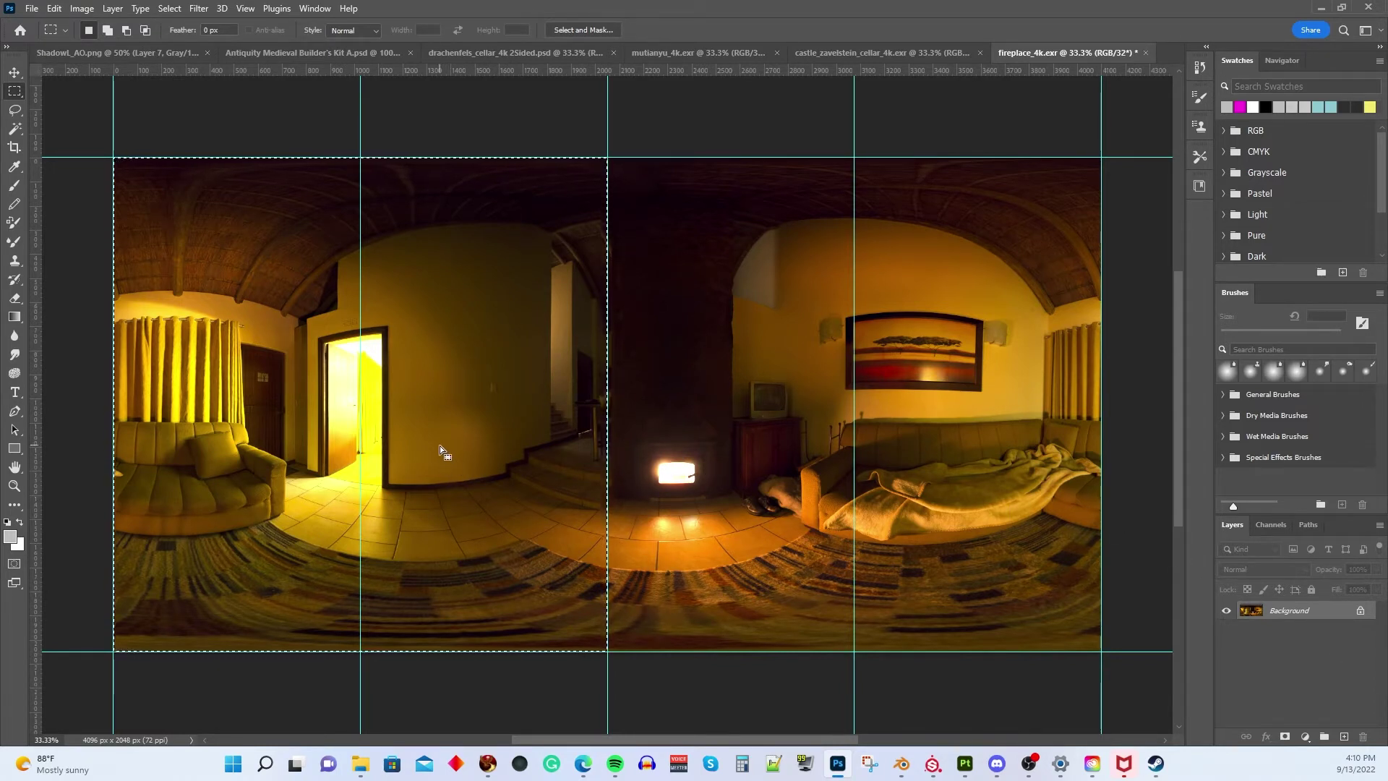
pyautogui.rightClick(415, 412)
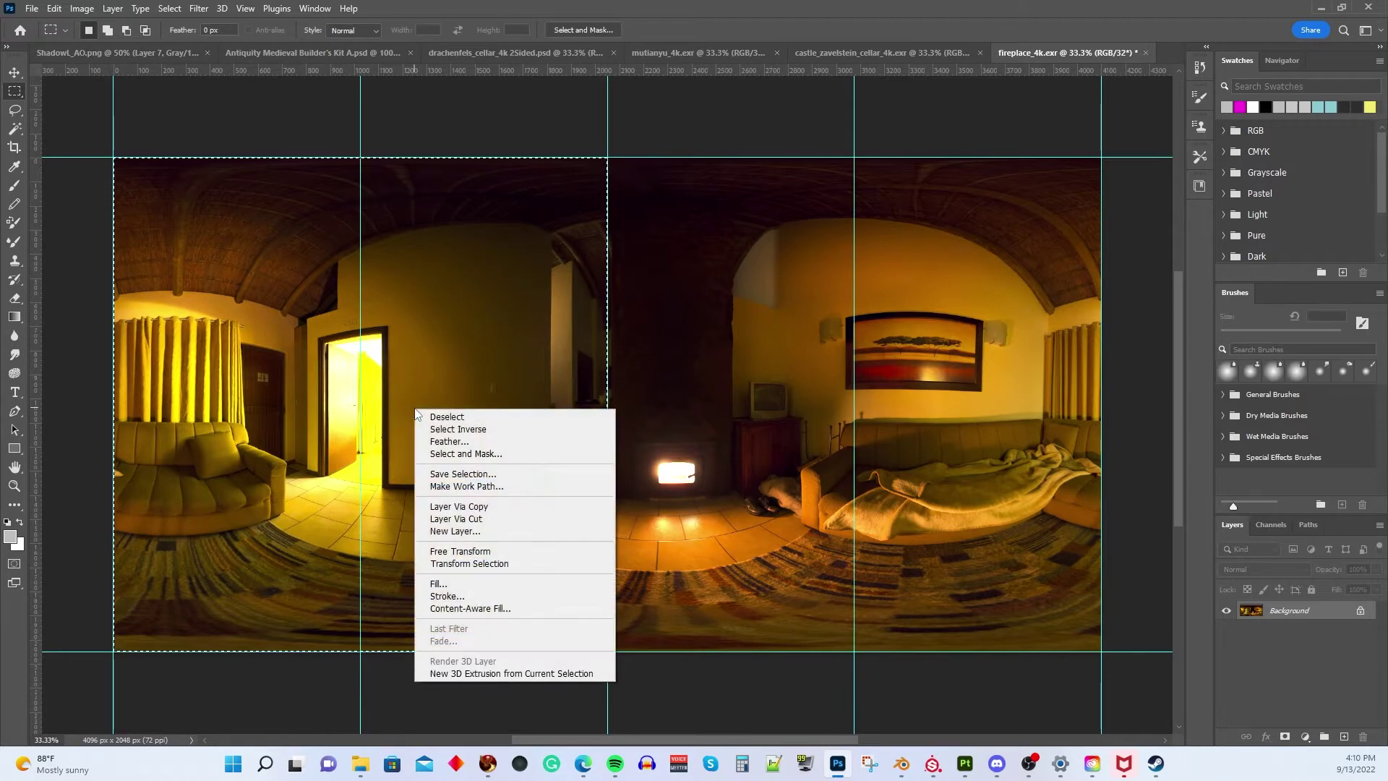
pyautogui.click(479, 509)
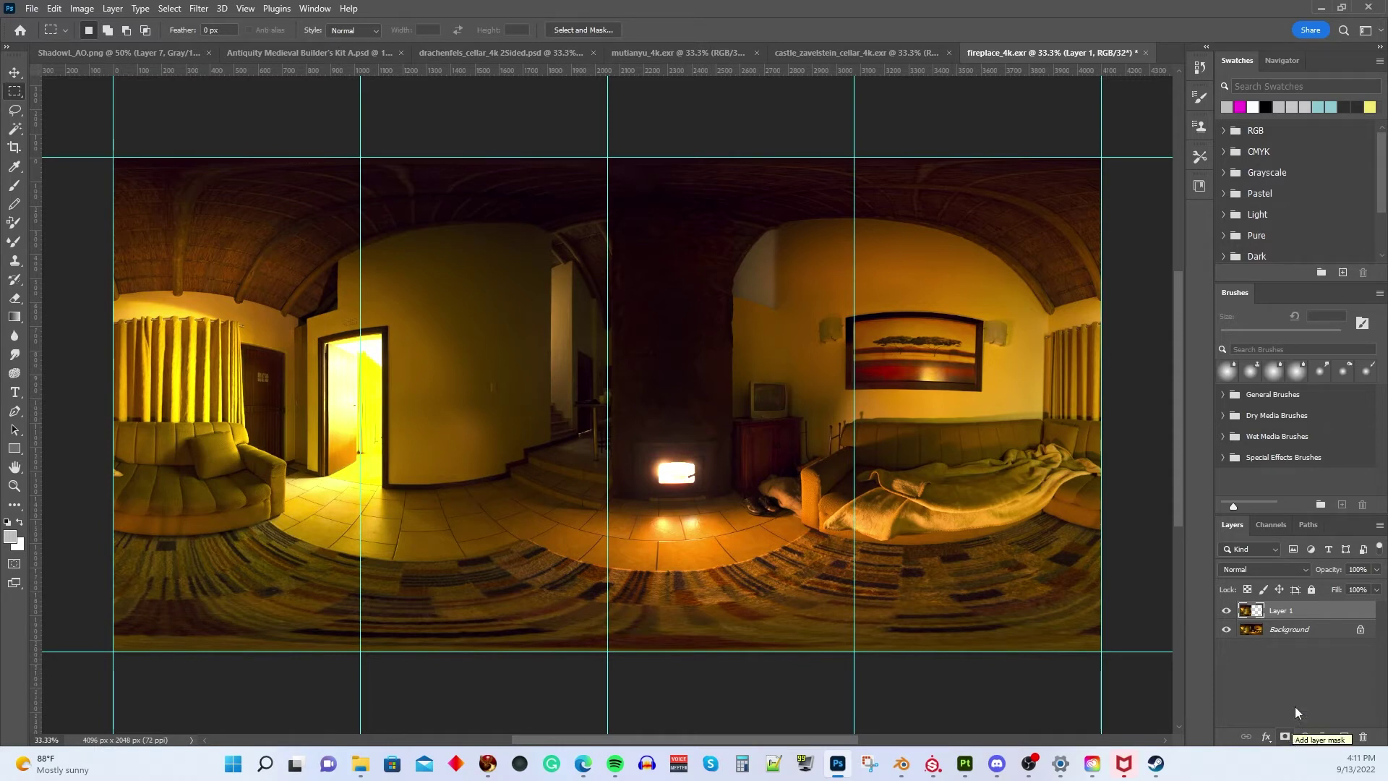
# Step: Add a white layer mask to Layer 1, then switch to the Painting workspace
pyautogui.click(1286, 737)
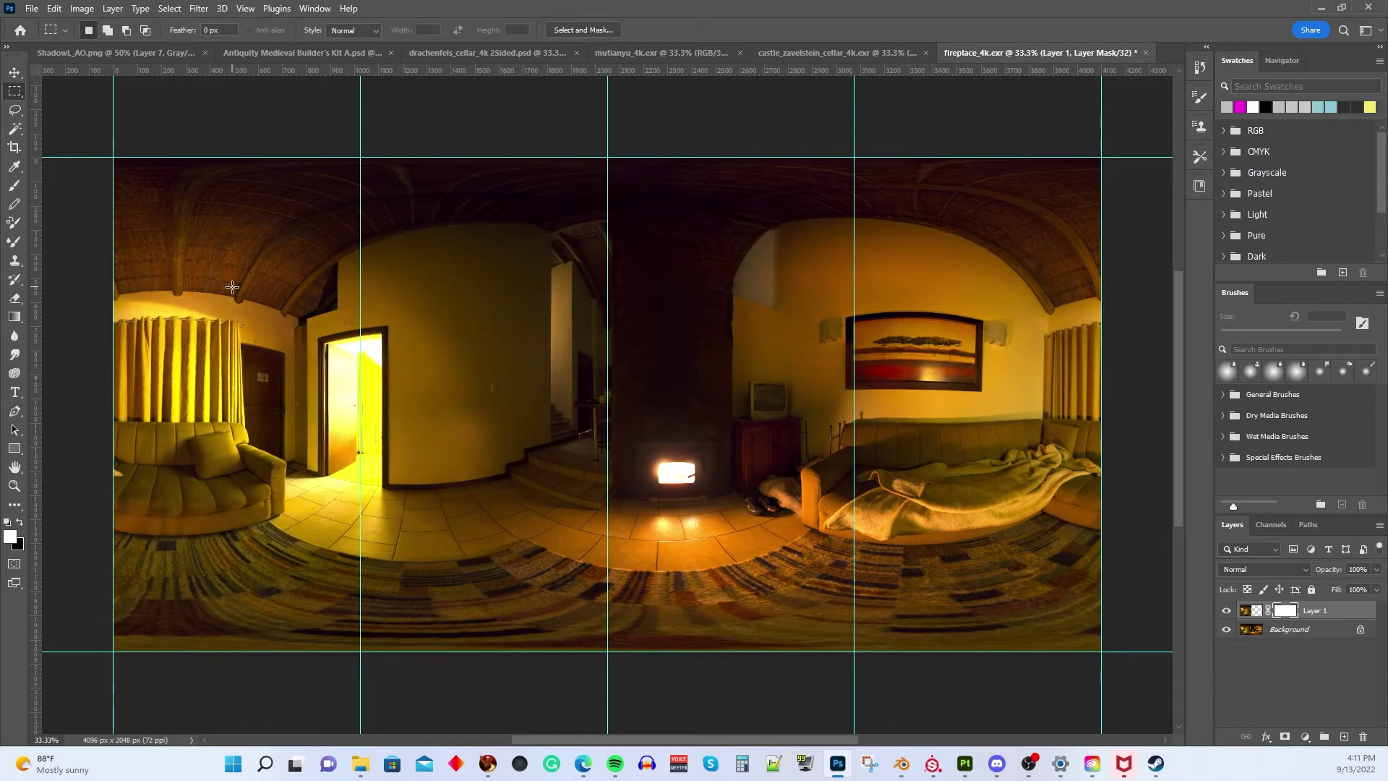
pyautogui.click(312, 9)
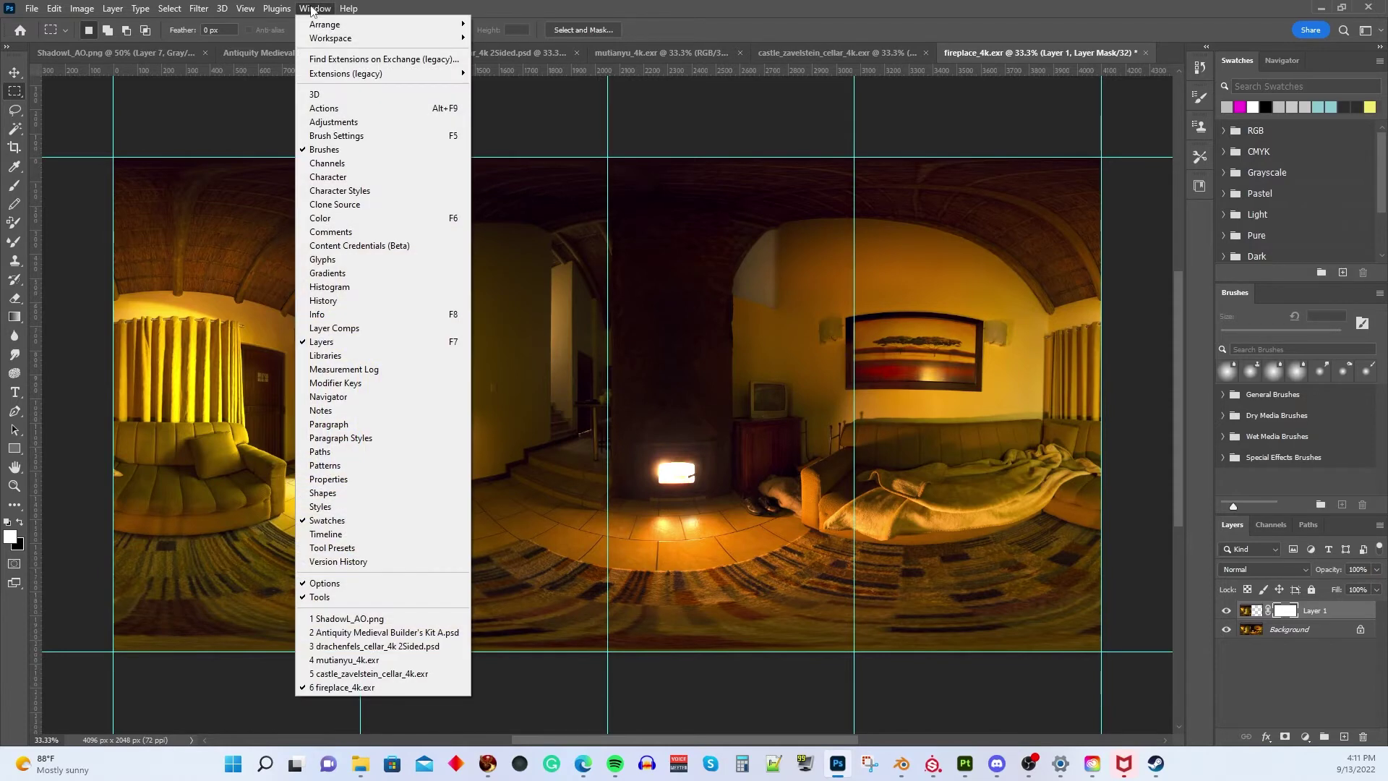
pyautogui.moveTo(434, 38)
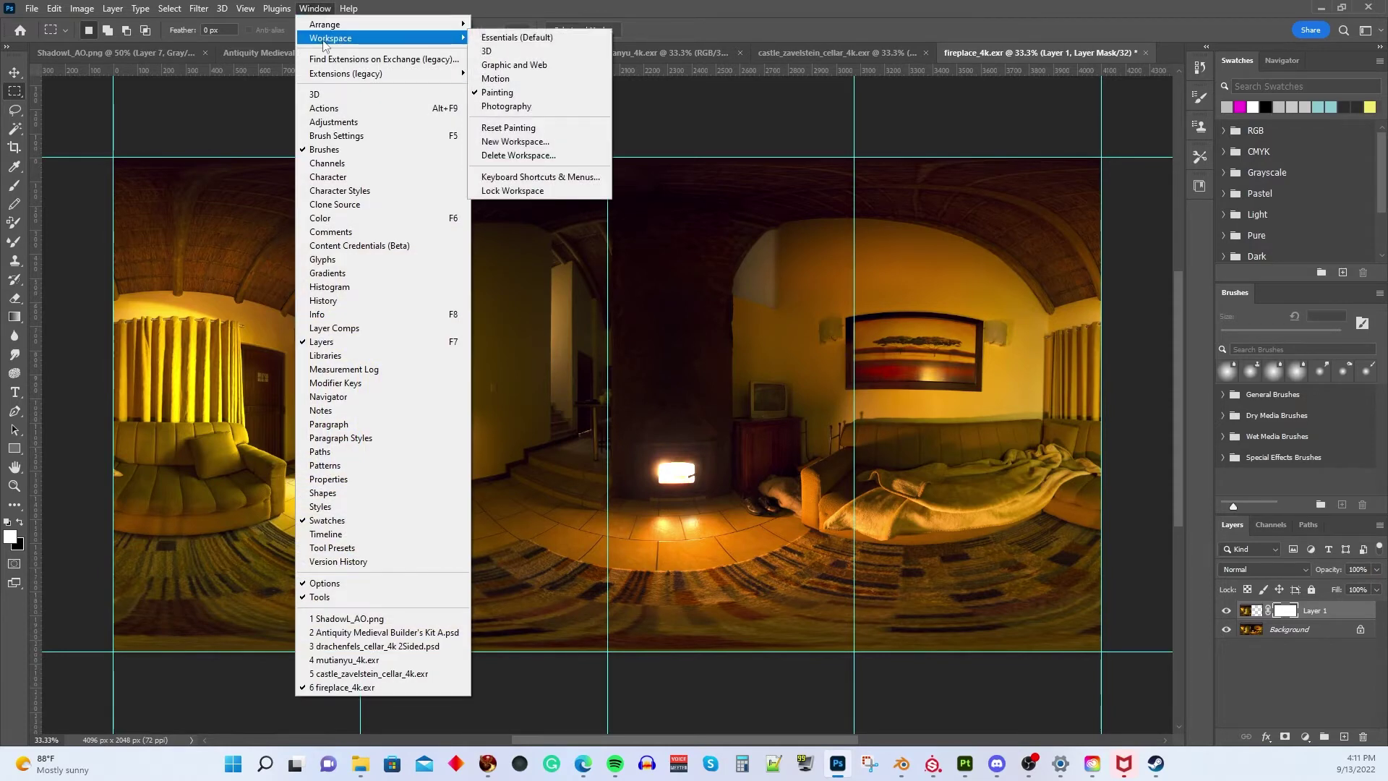
pyautogui.click(542, 92)
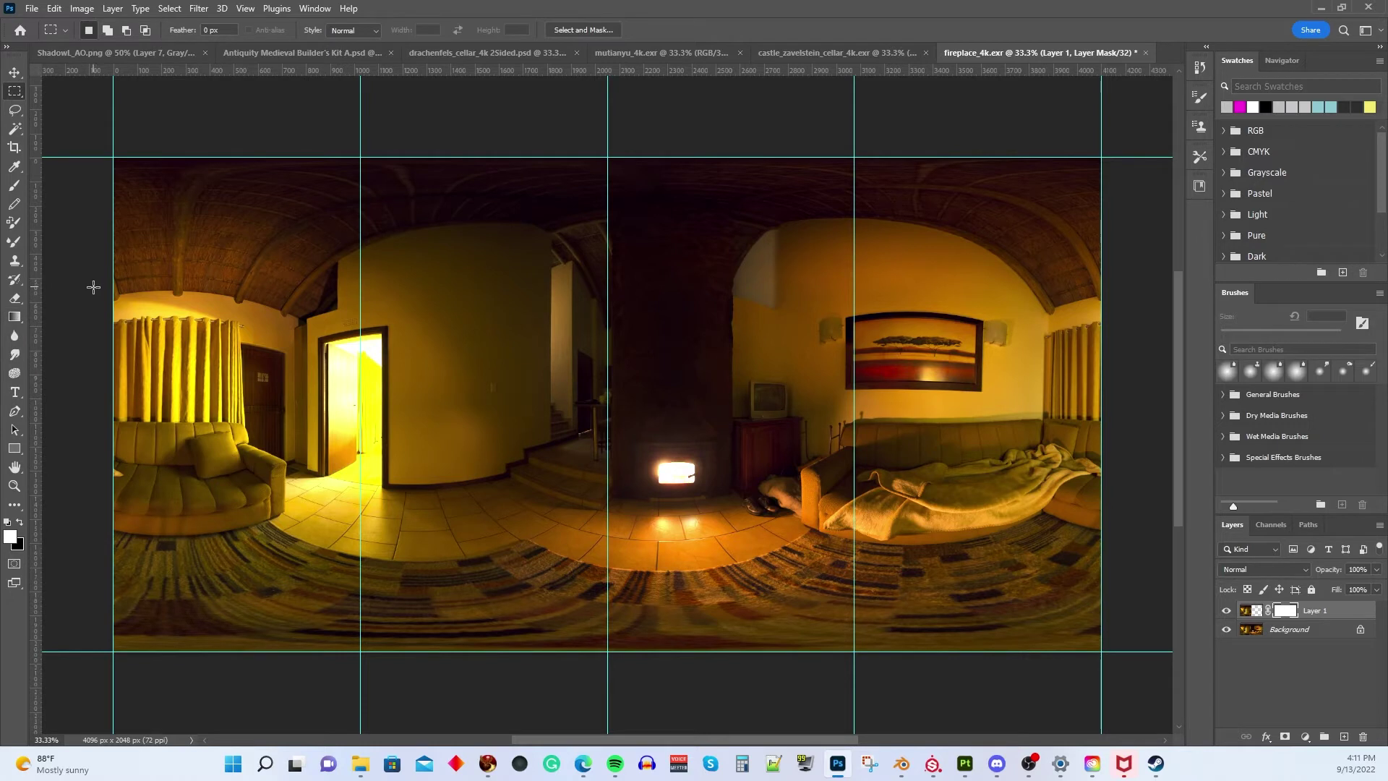
# Step: Move Layer 1 onto the right half and gradient its mask from the centre guide to the right guide
pyautogui.click(15, 318)
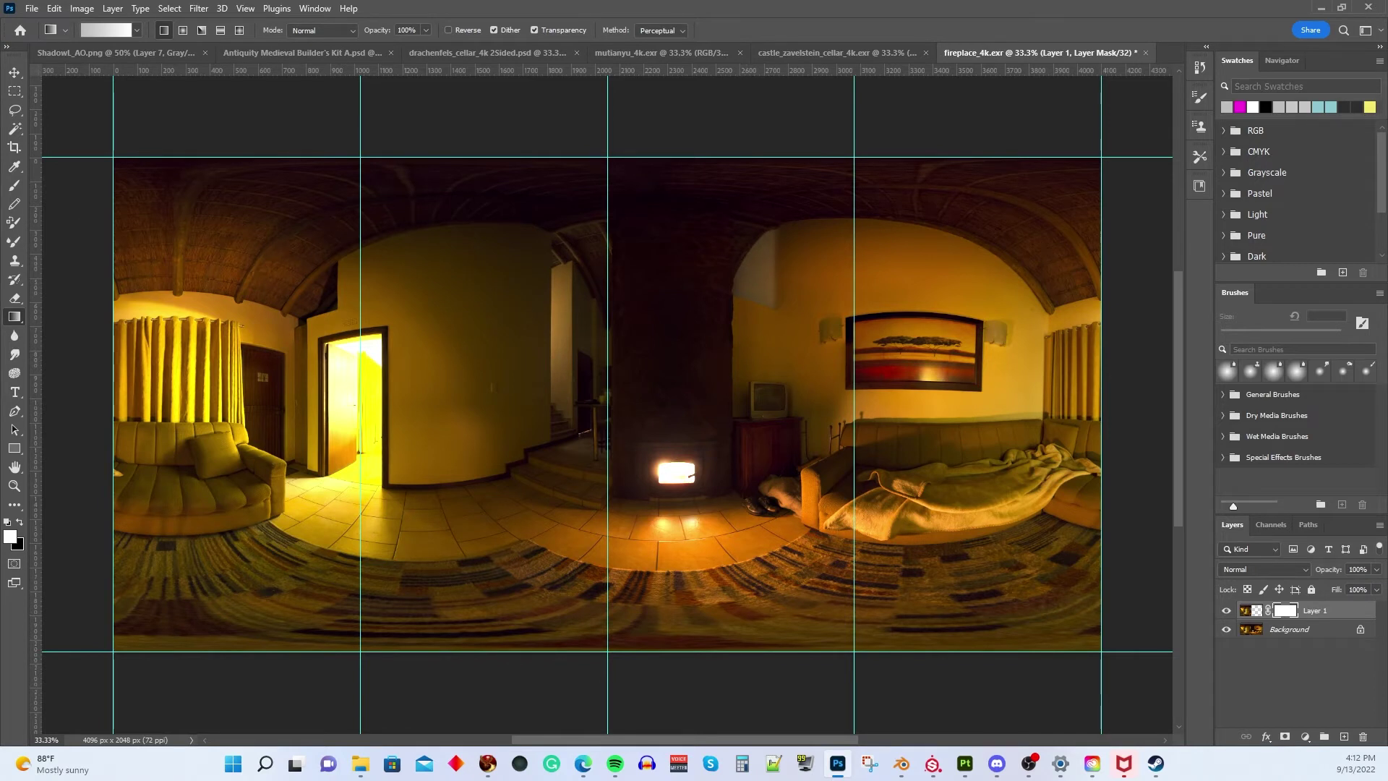
pyautogui.click(15, 92)
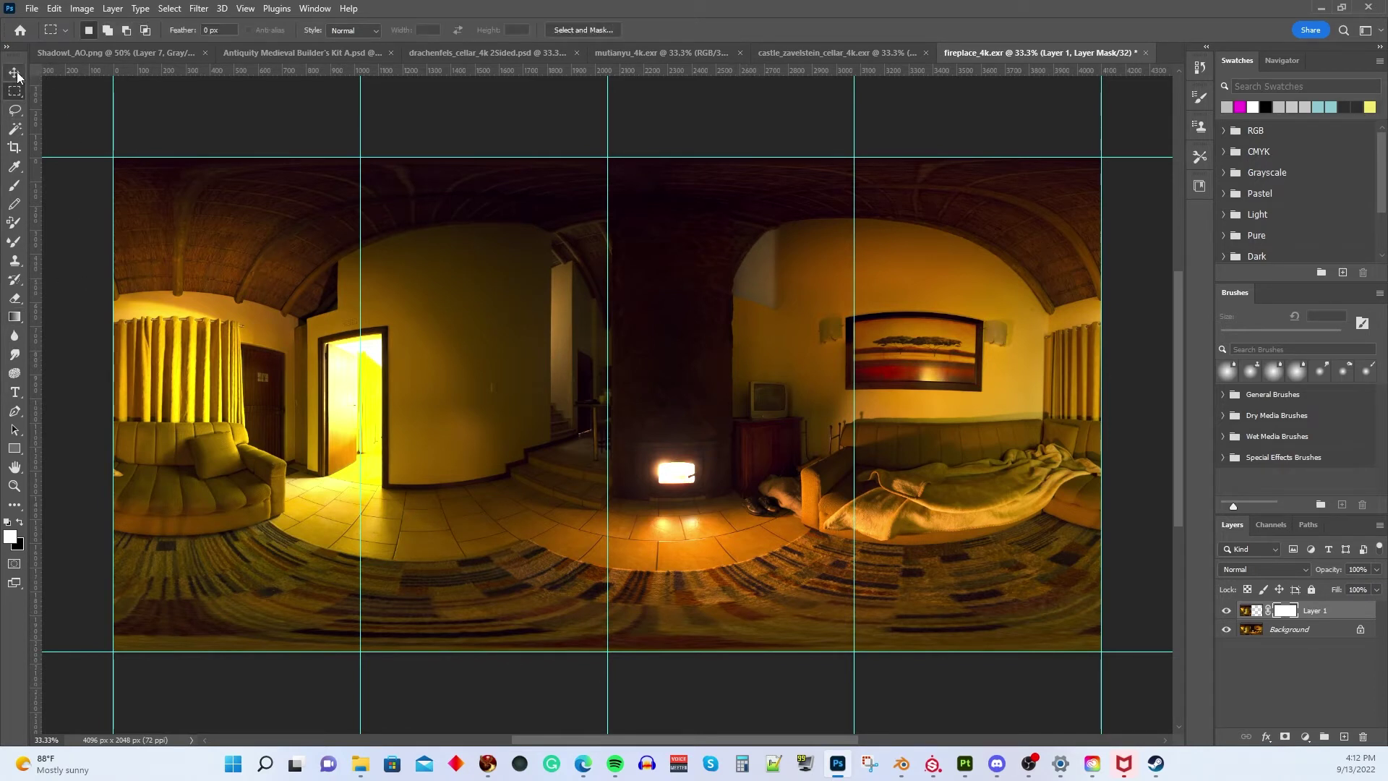
pyautogui.click(14, 73)
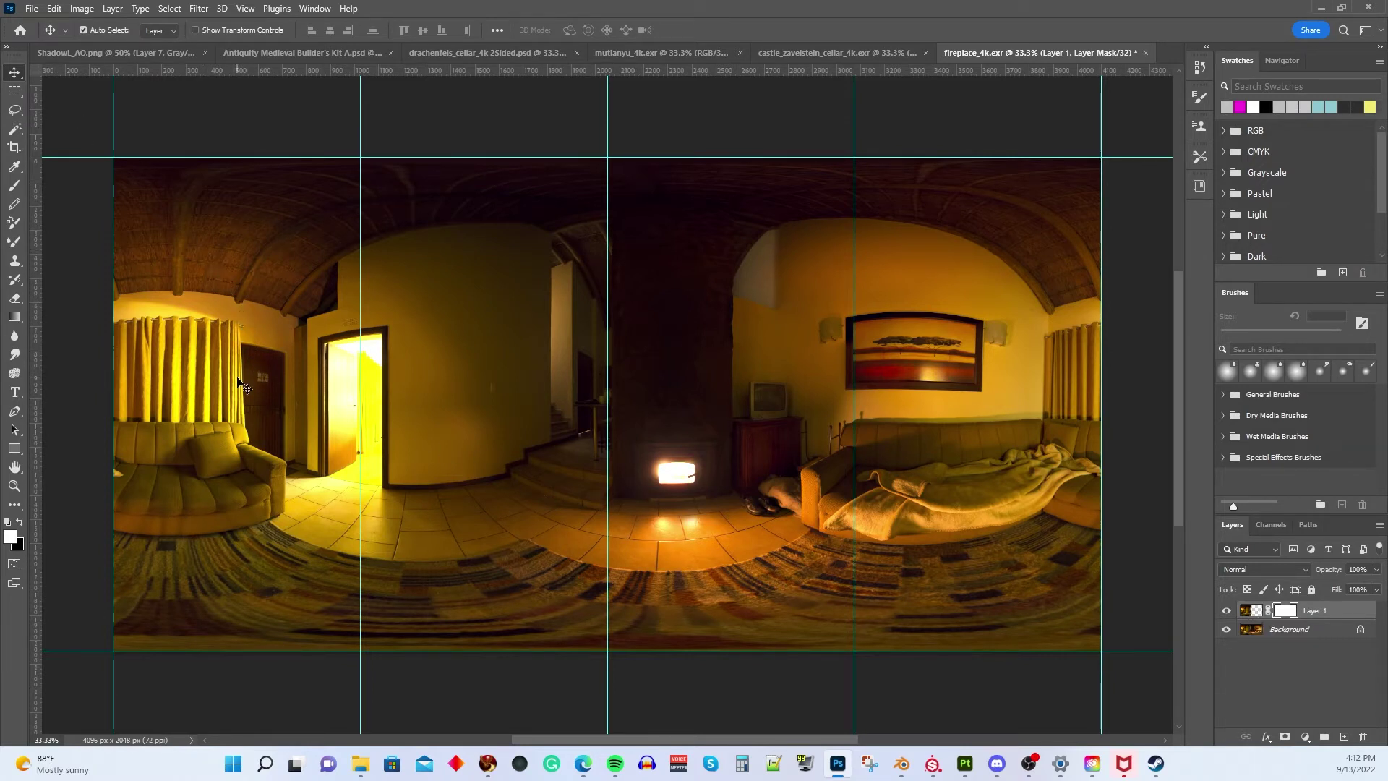
pyautogui.moveTo(239, 380); pyautogui.dragTo(728, 383)
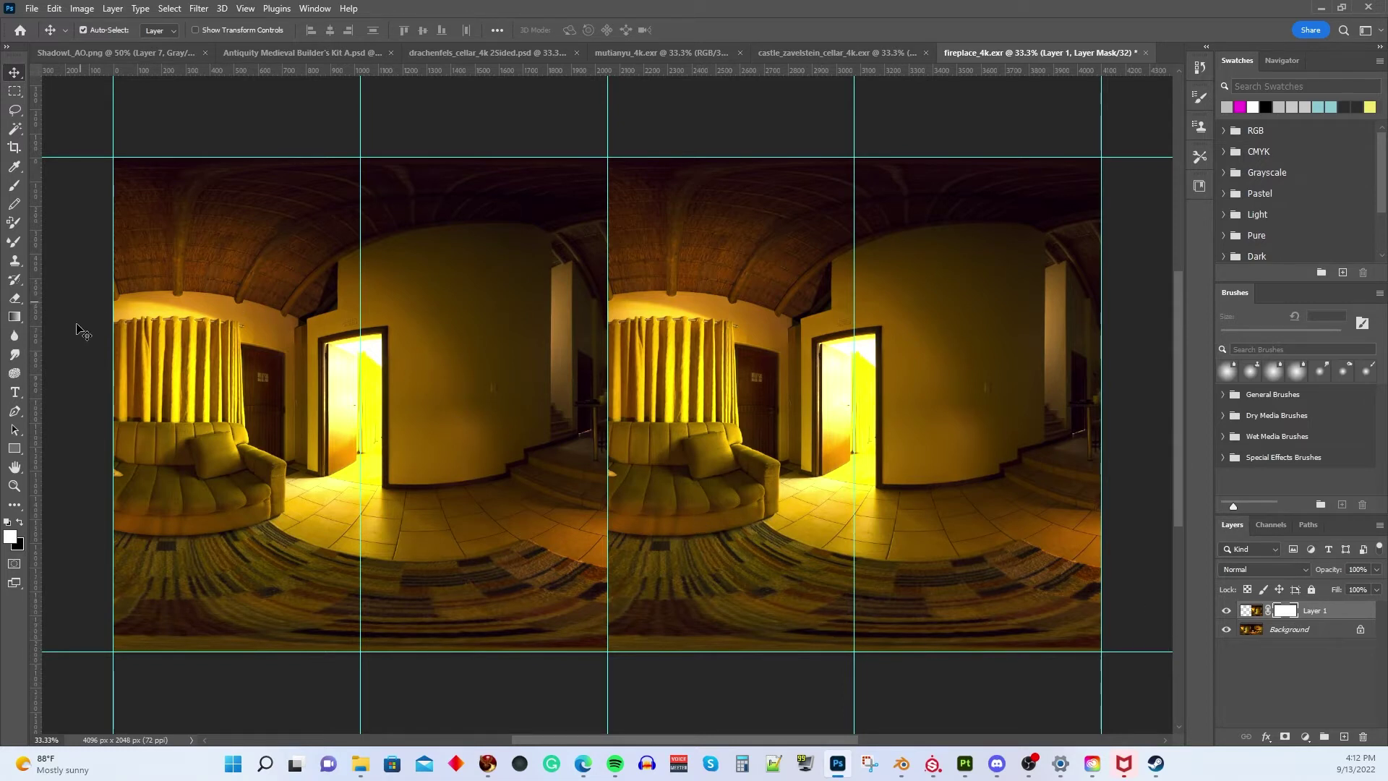
pyautogui.click(15, 317)
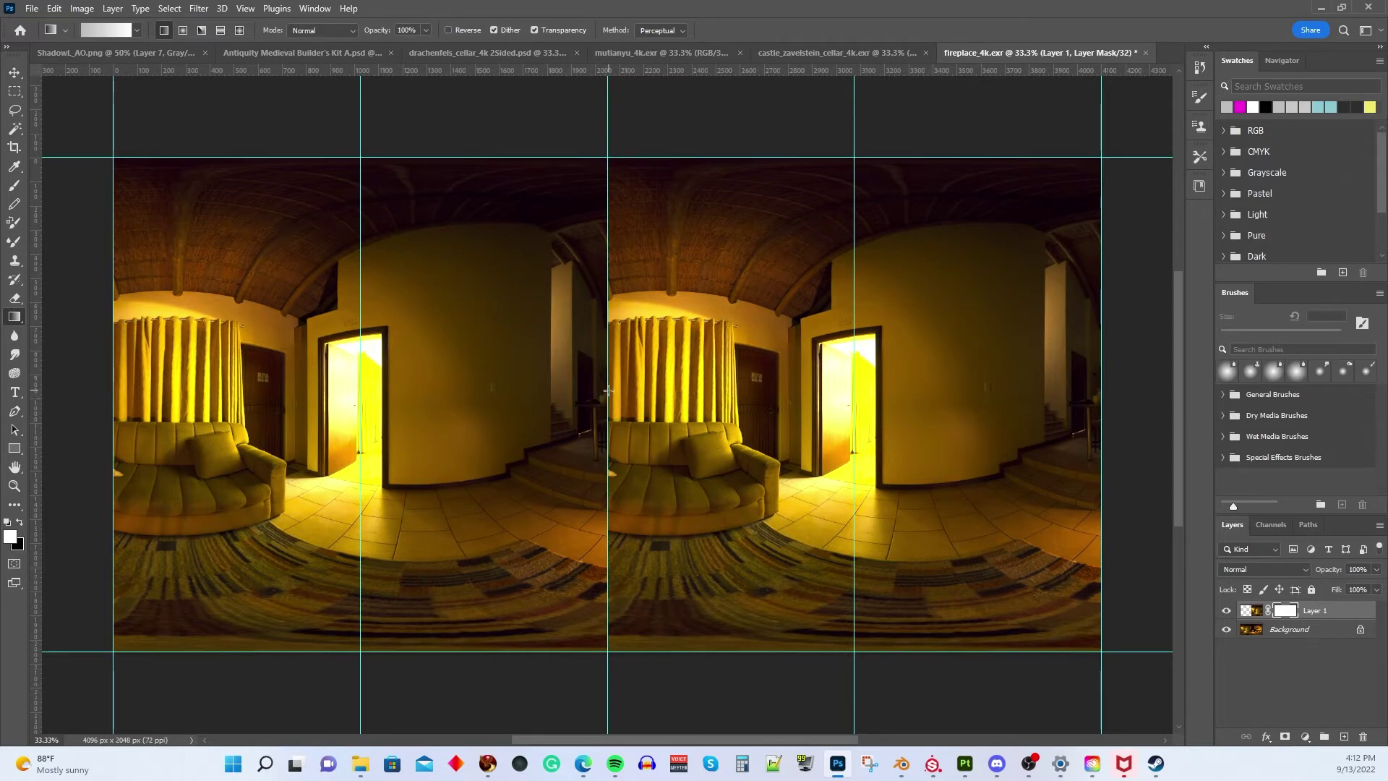
pyautogui.moveTo(608, 389); pyautogui.dragTo(1102, 388)
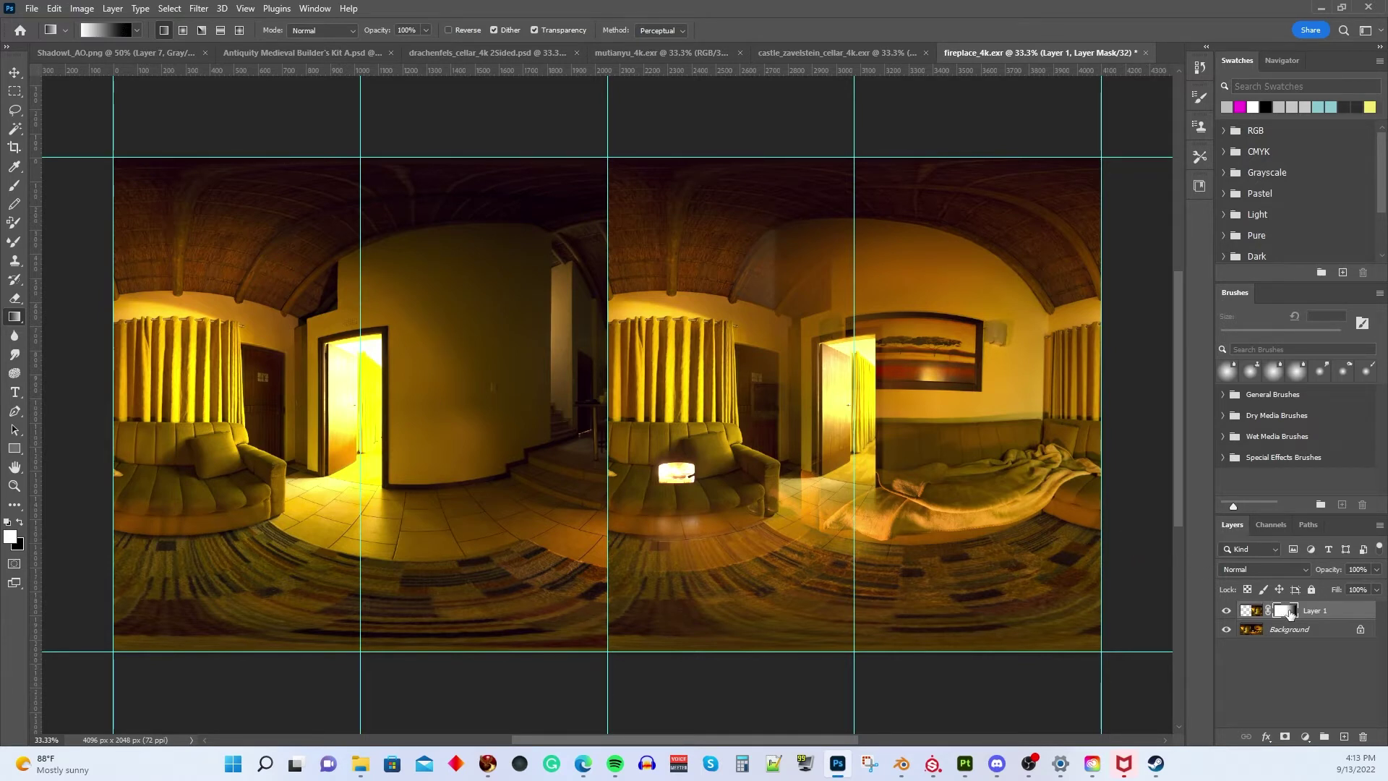
# Step: Hide Layer 1, then copy the Background's right half onto a new Layer 2
pyautogui.click(1228, 610)
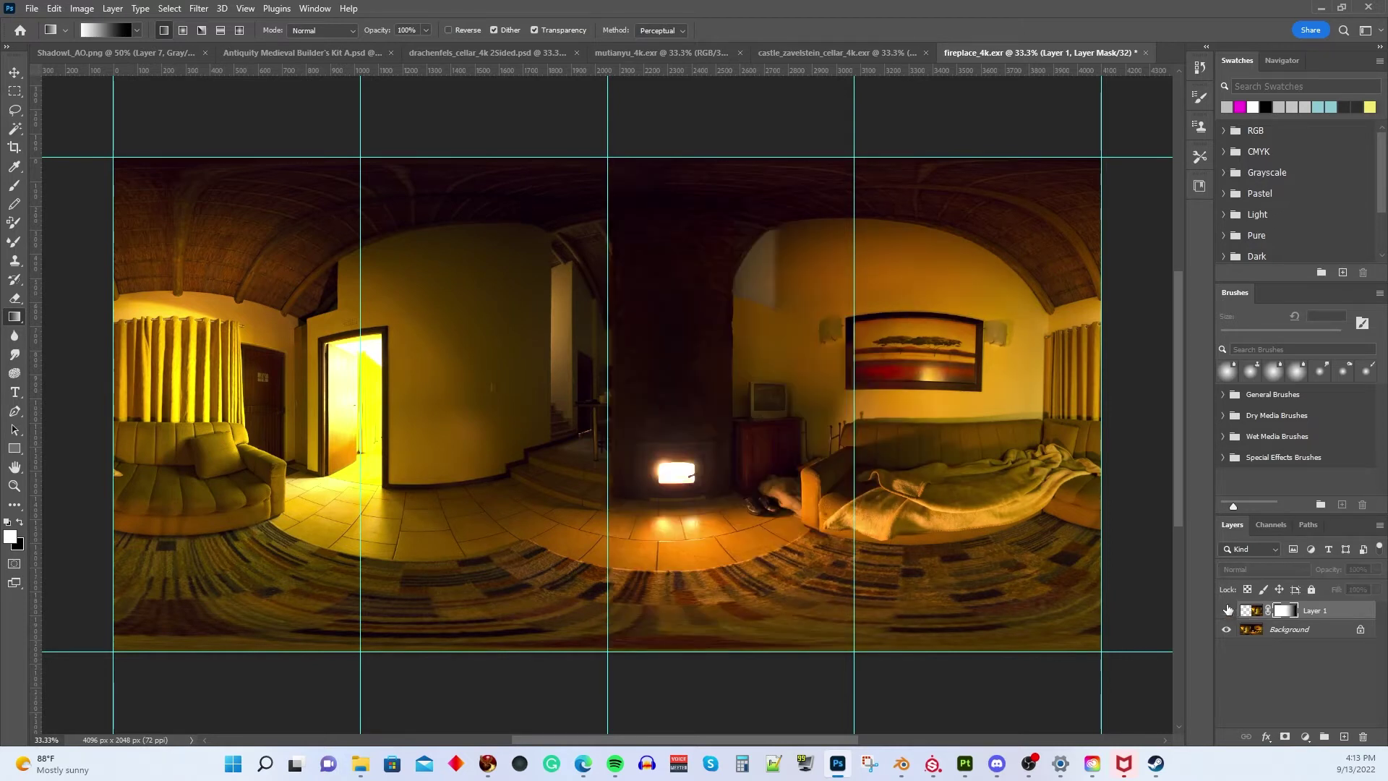
pyautogui.click(1305, 633)
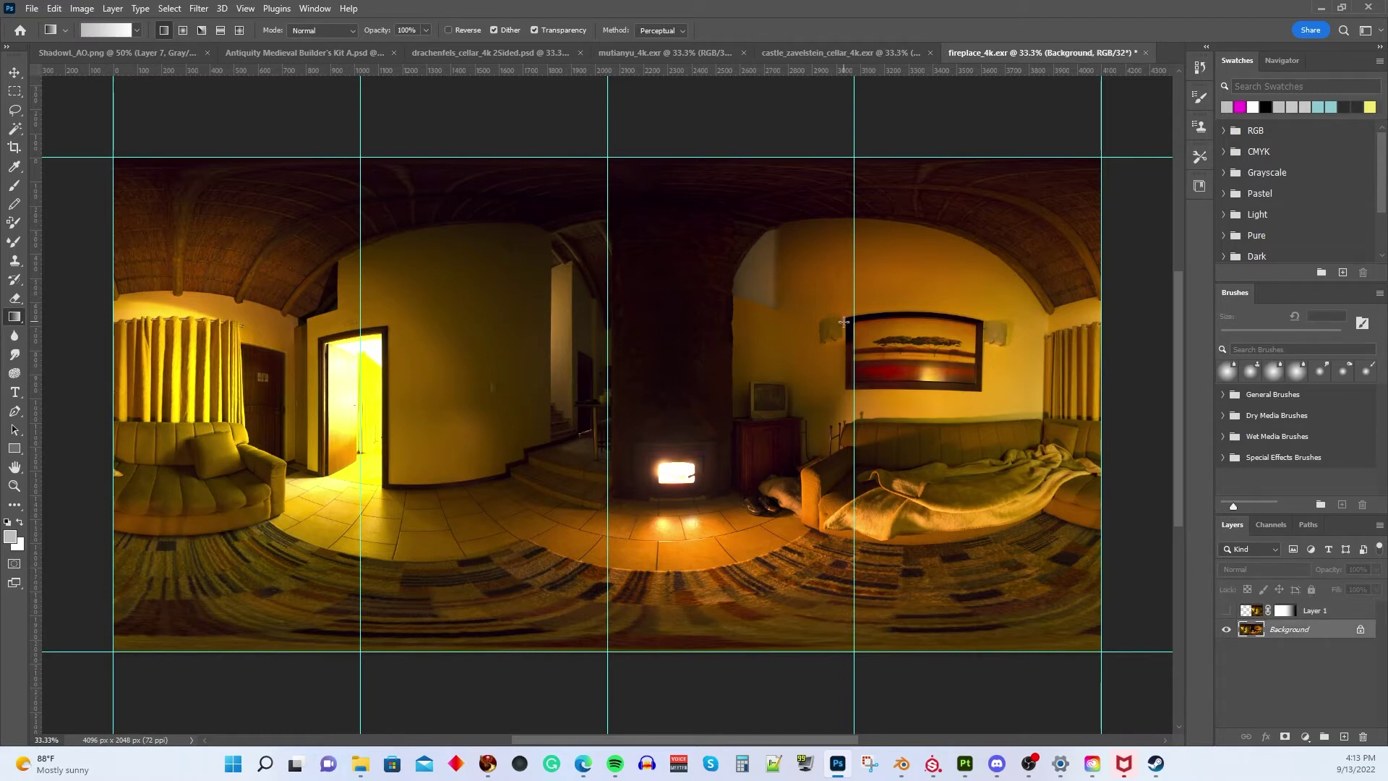
pyautogui.click(15, 92)
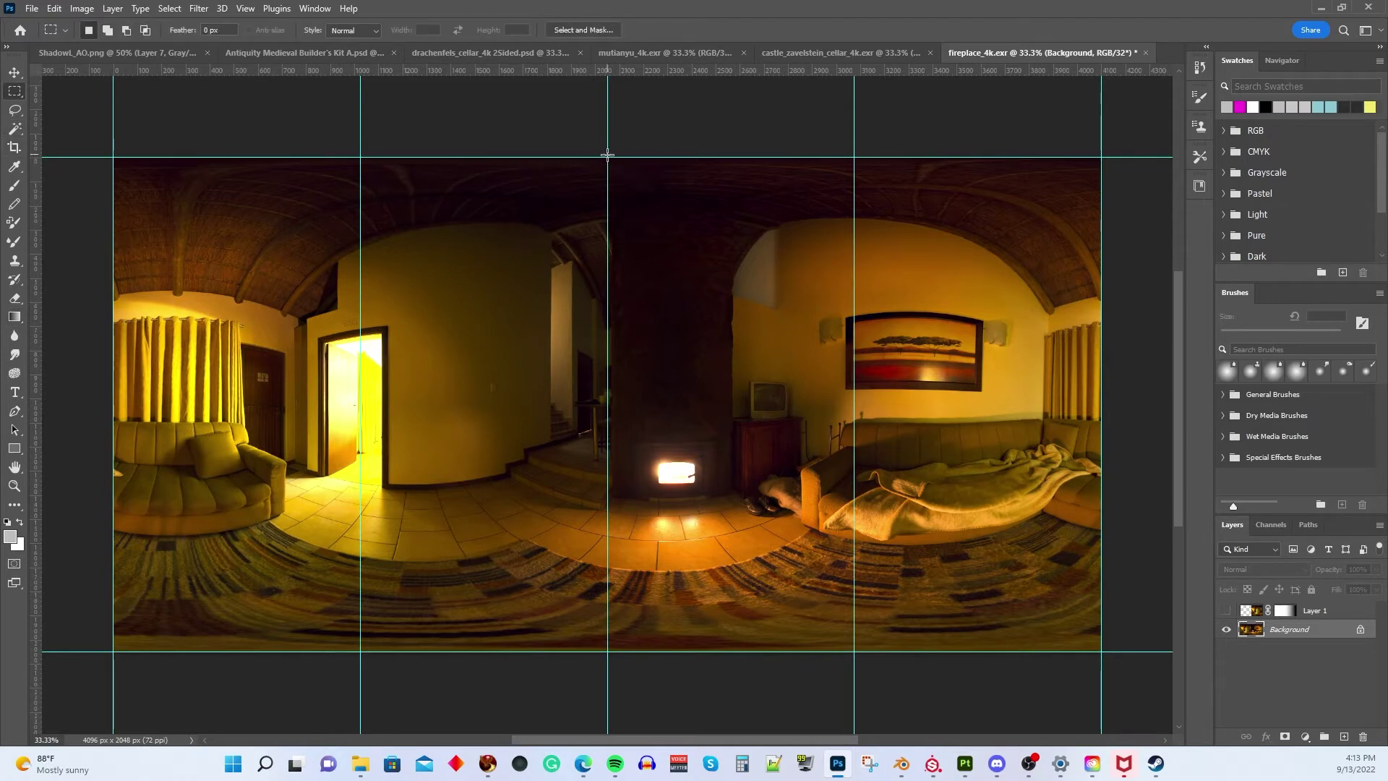
pyautogui.moveTo(607, 155); pyautogui.dragTo(1100, 650)
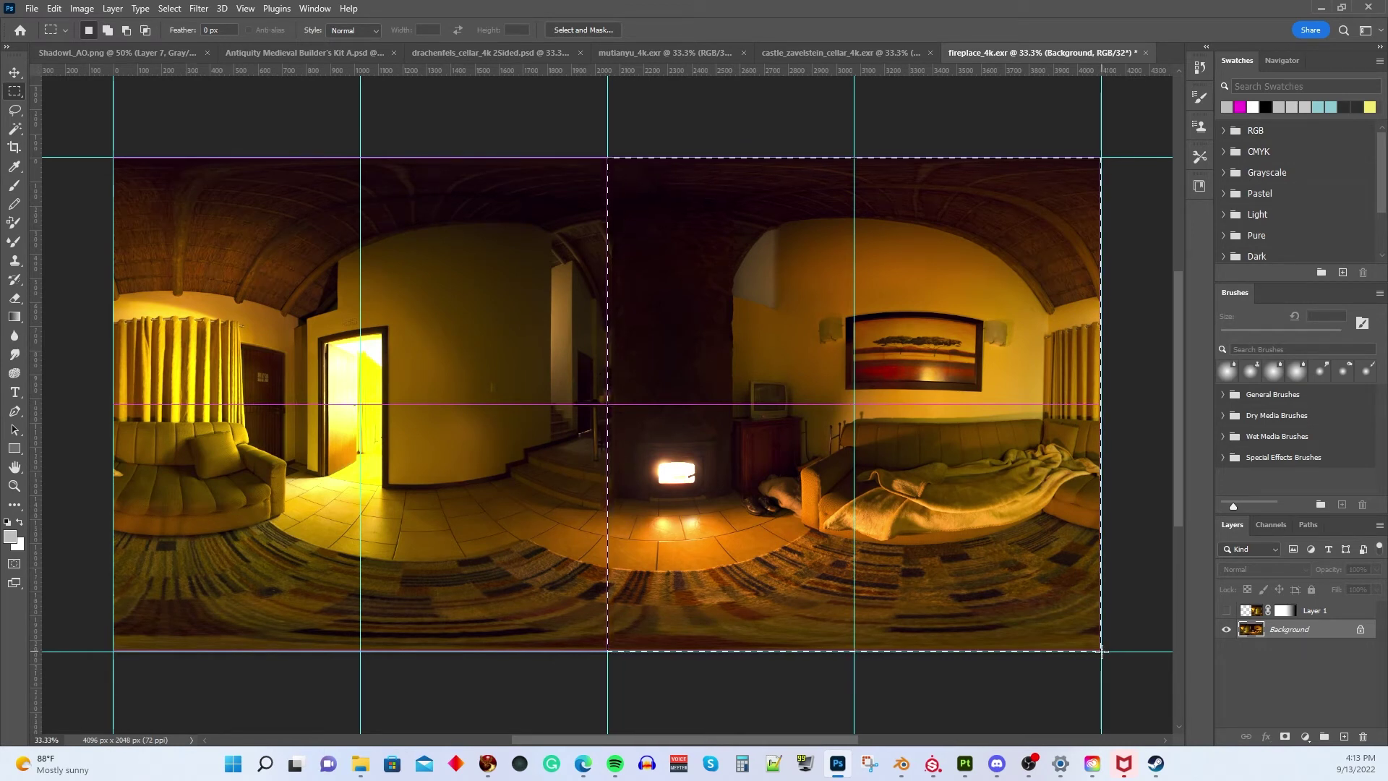
pyautogui.rightClick(780, 415)
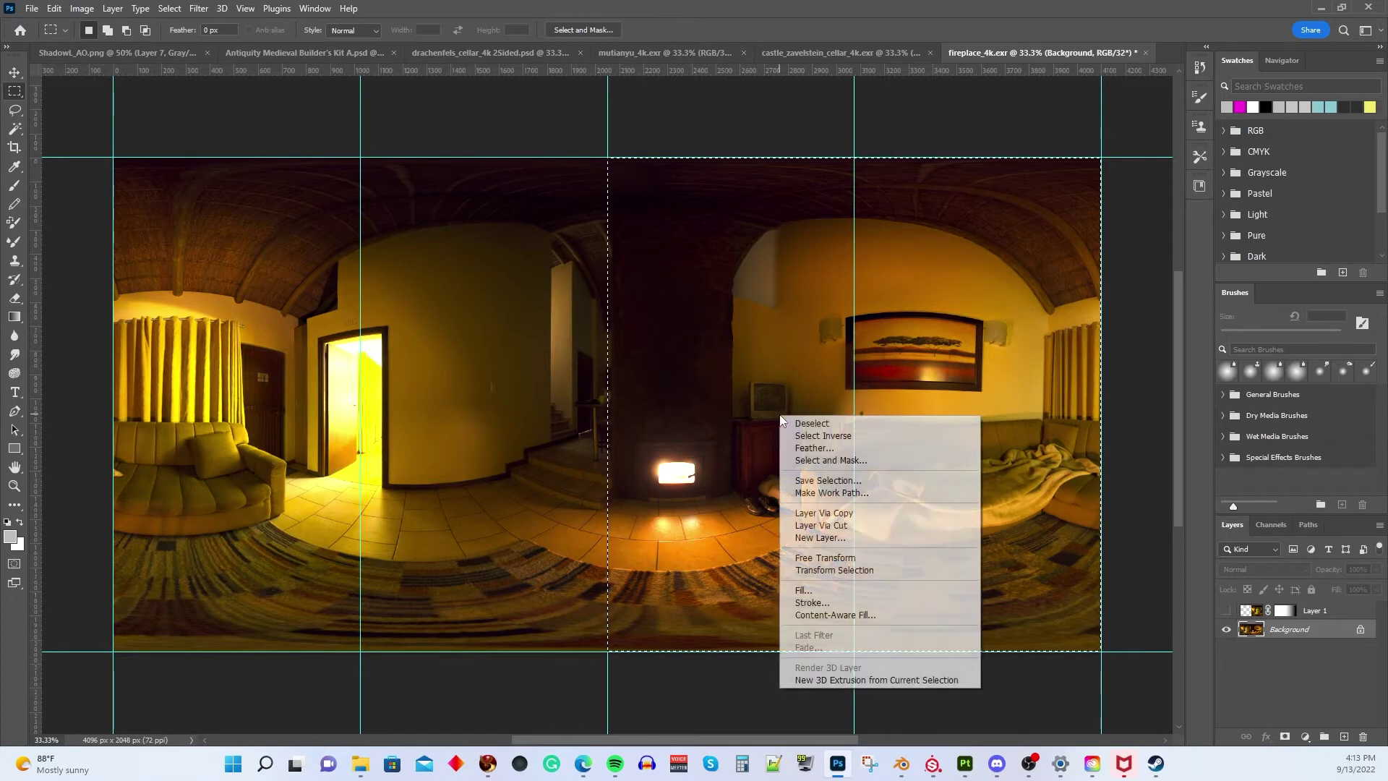
pyautogui.click(841, 513)
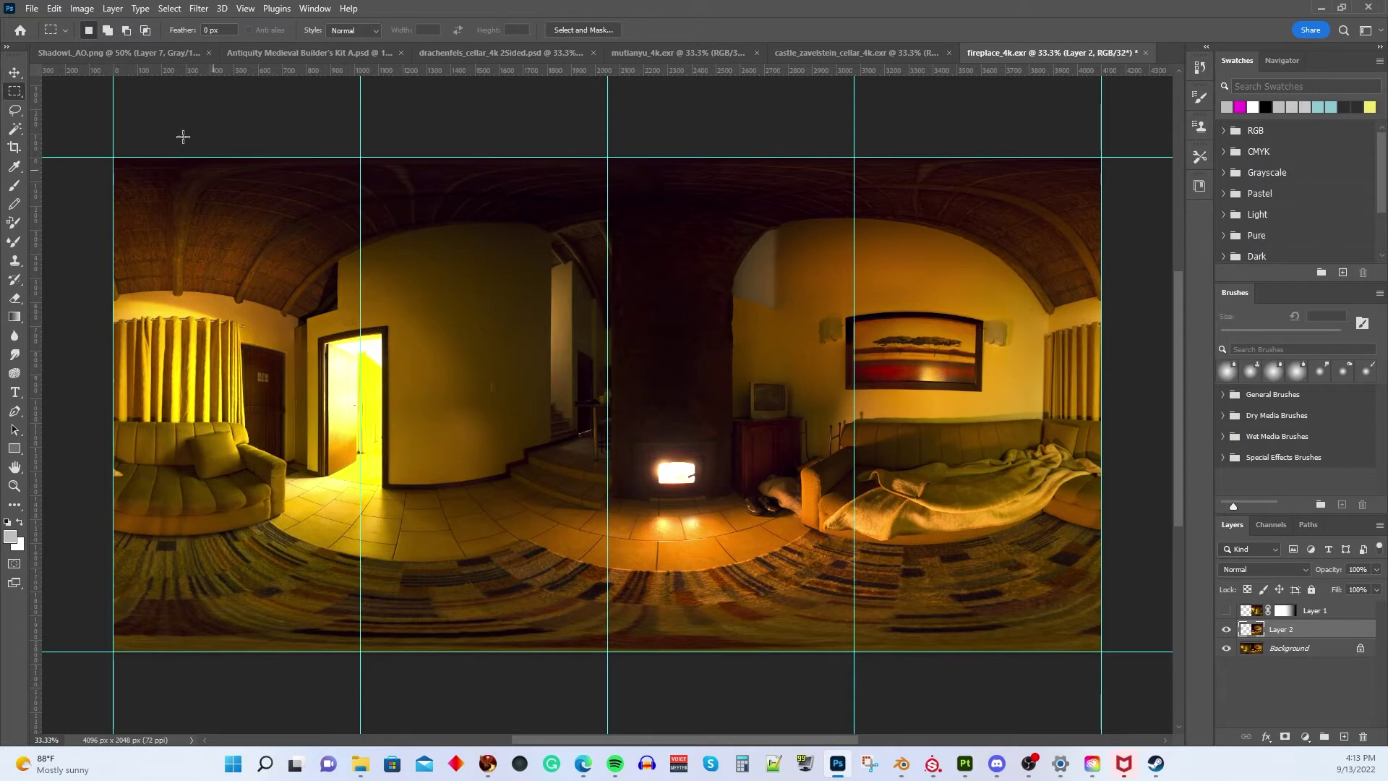
# Step: Shift Layer 2 to the left side, mask it with a leftward gradient from the centre guide, and show Layer 1 again
pyautogui.click(15, 73)
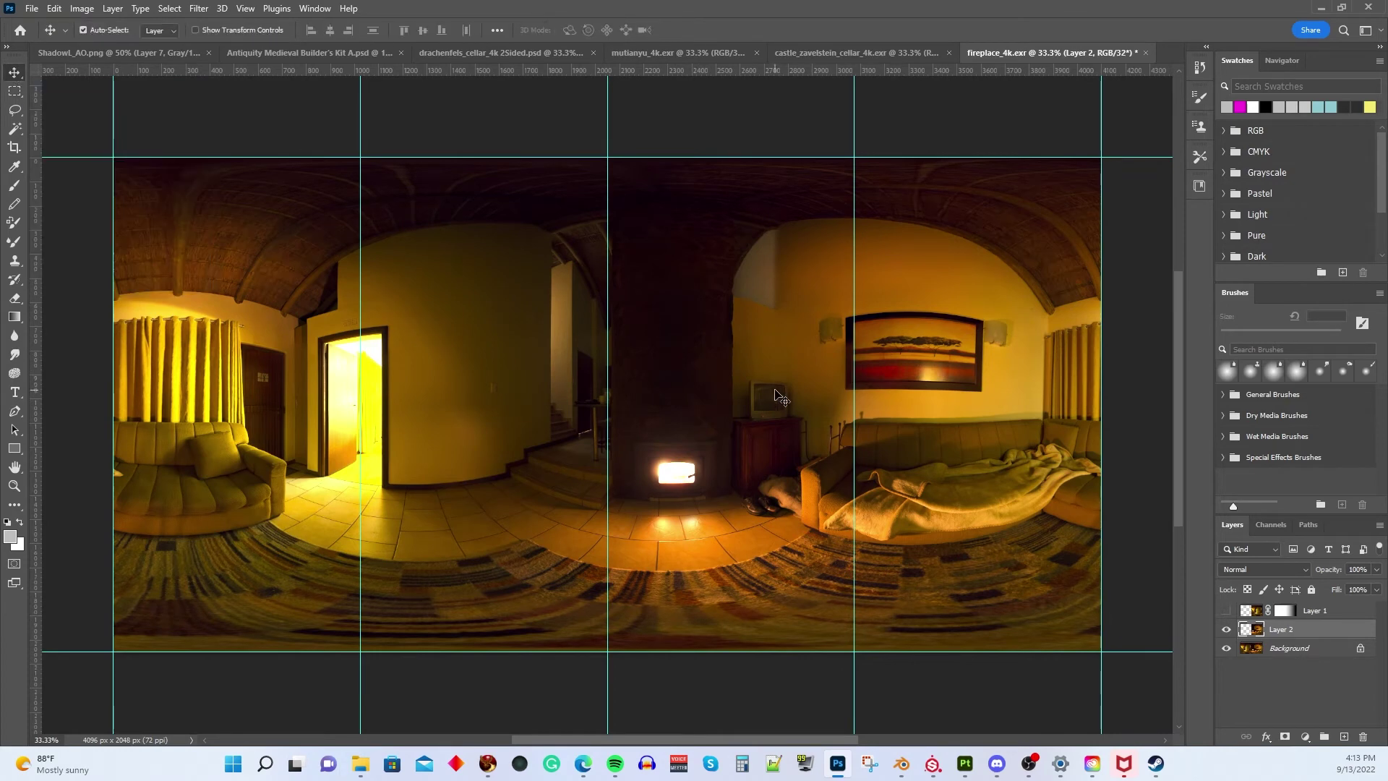
pyautogui.moveTo(747, 396); pyautogui.dragTo(283, 396)
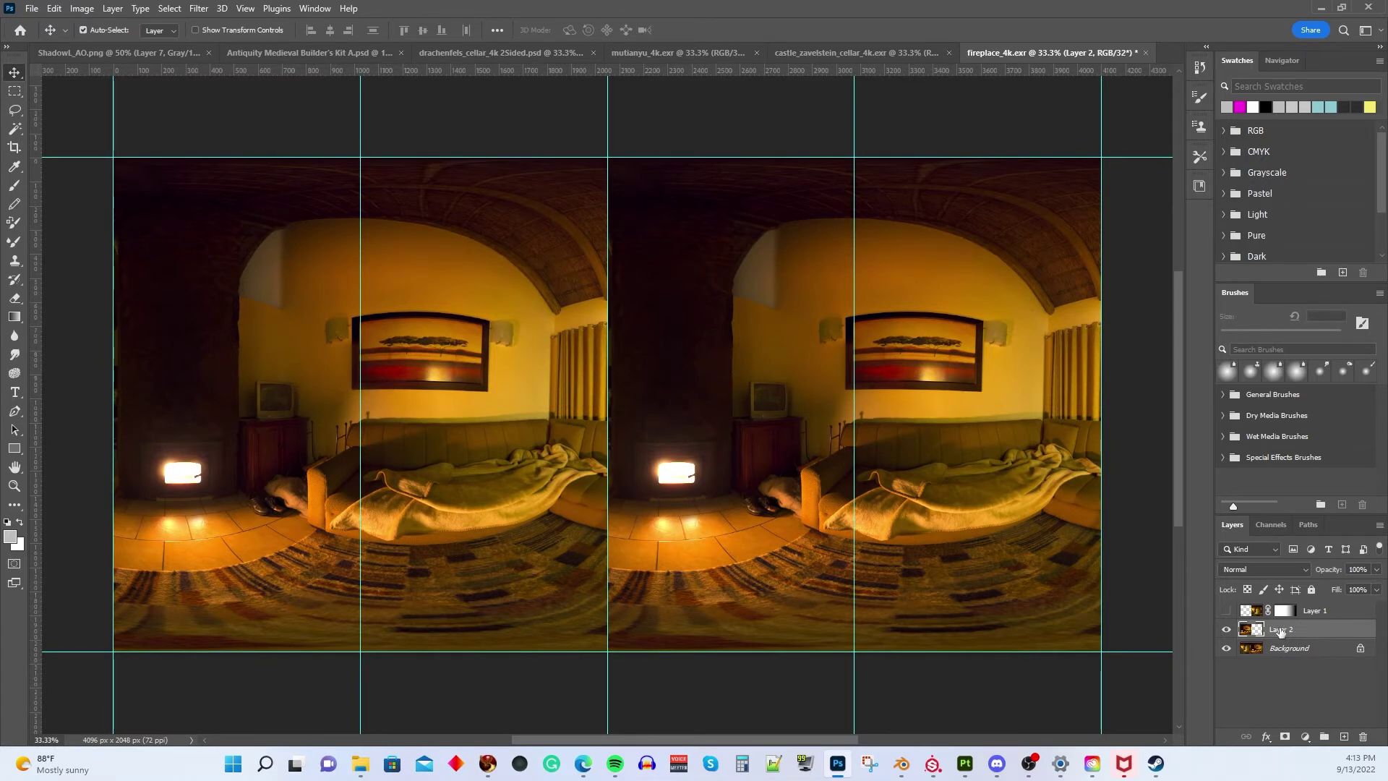
pyautogui.click(1284, 736)
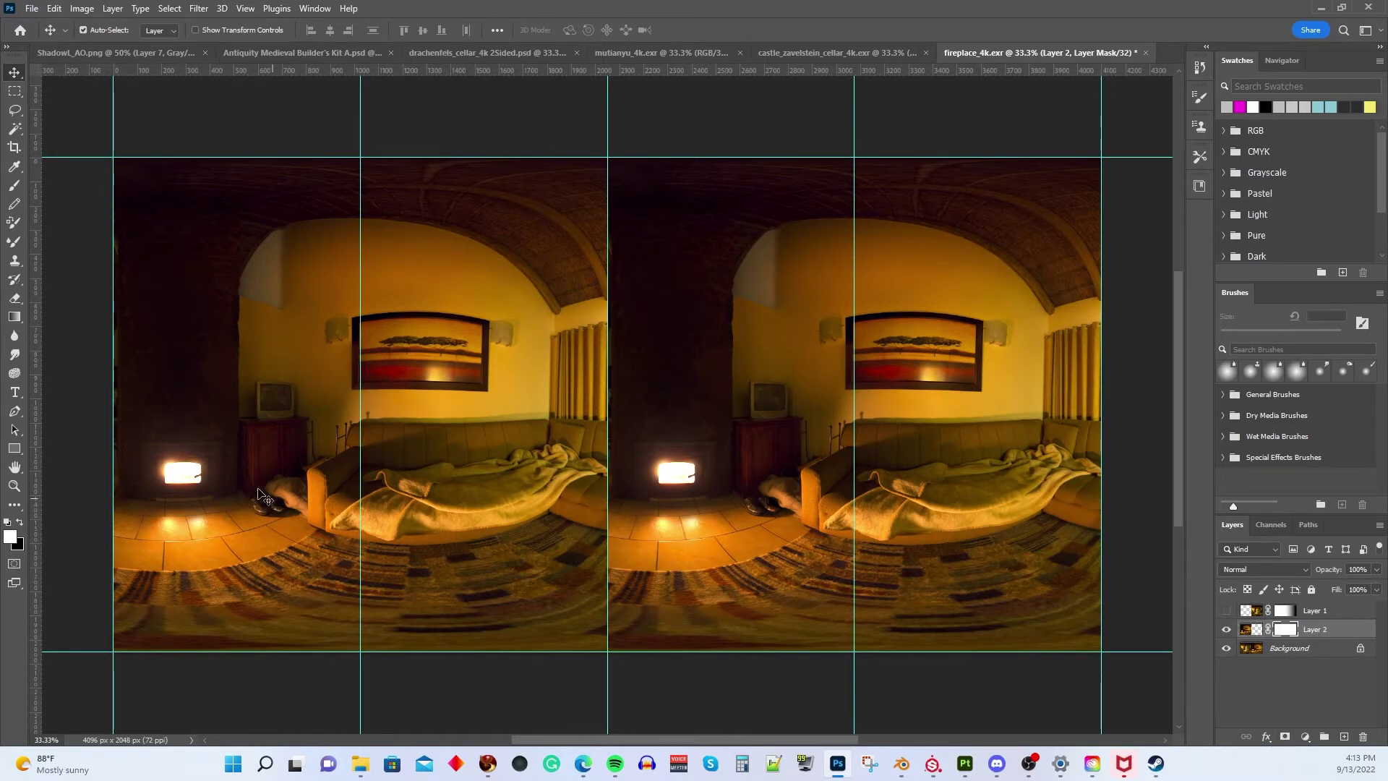
pyautogui.click(15, 321)
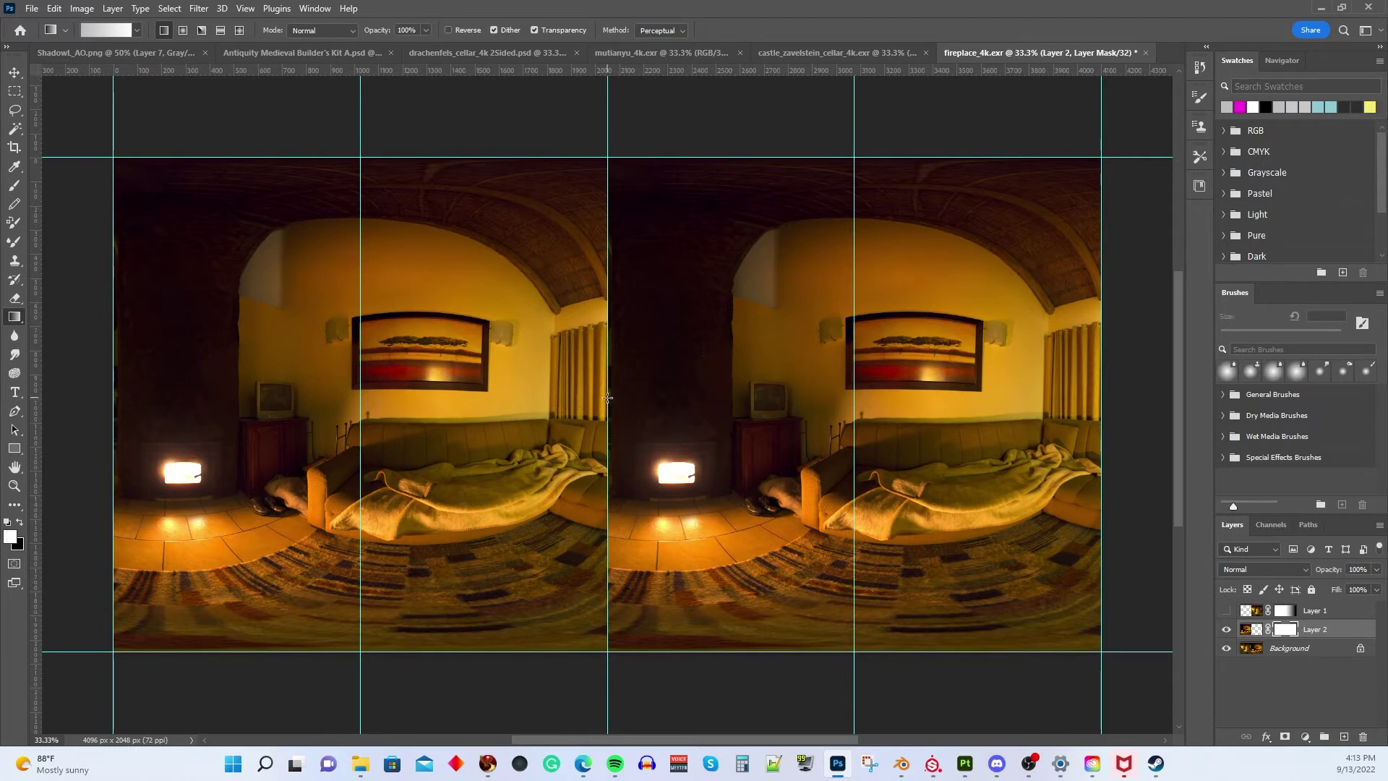
pyautogui.moveTo(606, 396); pyautogui.dragTo(113, 399)
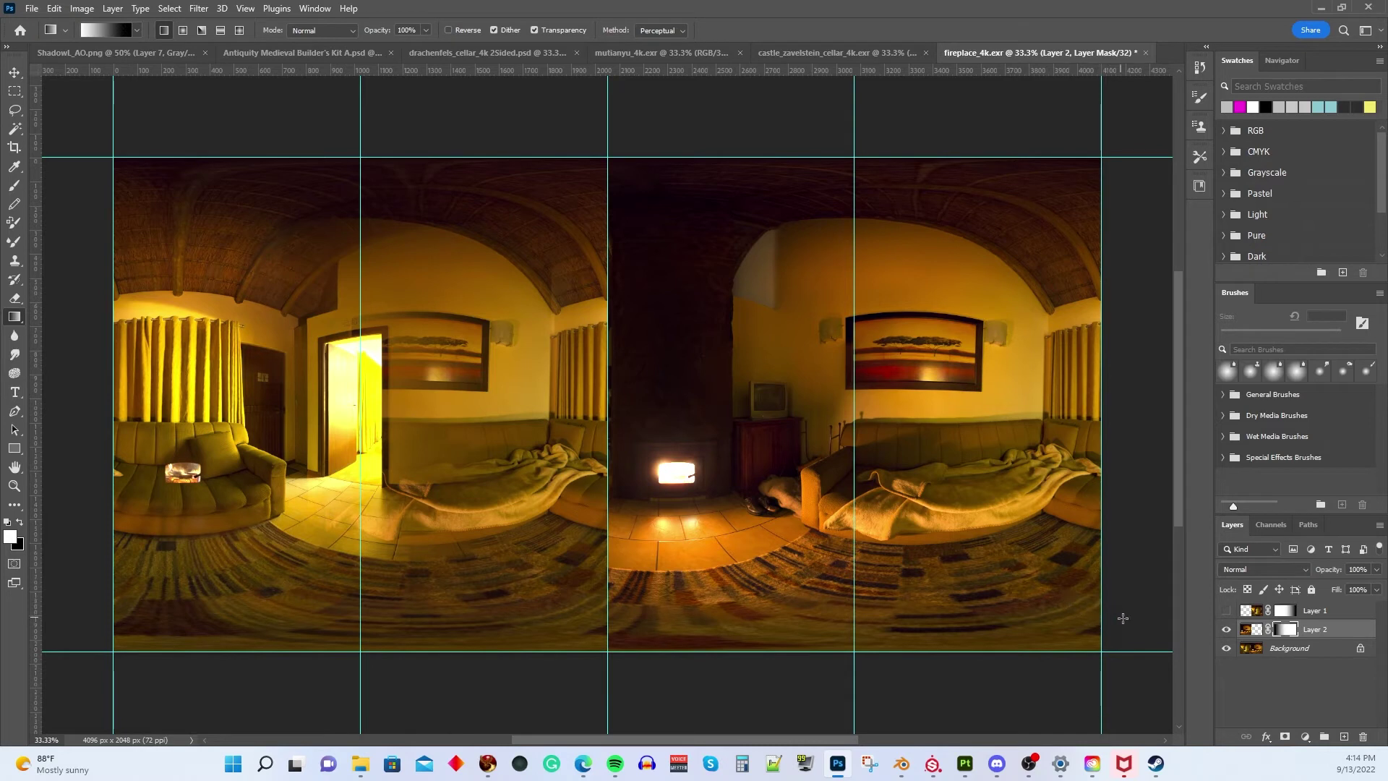
pyautogui.click(1227, 612)
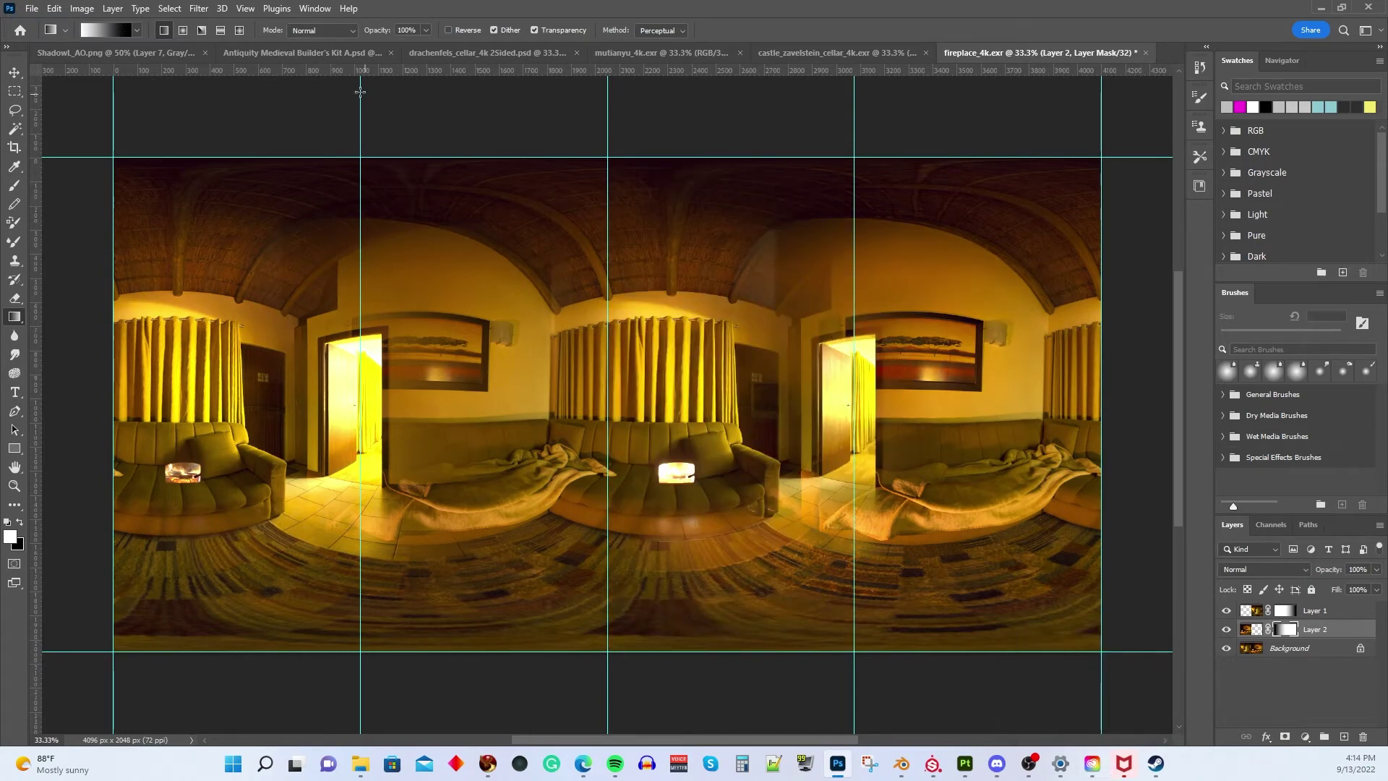
pyautogui.click(246, 9)
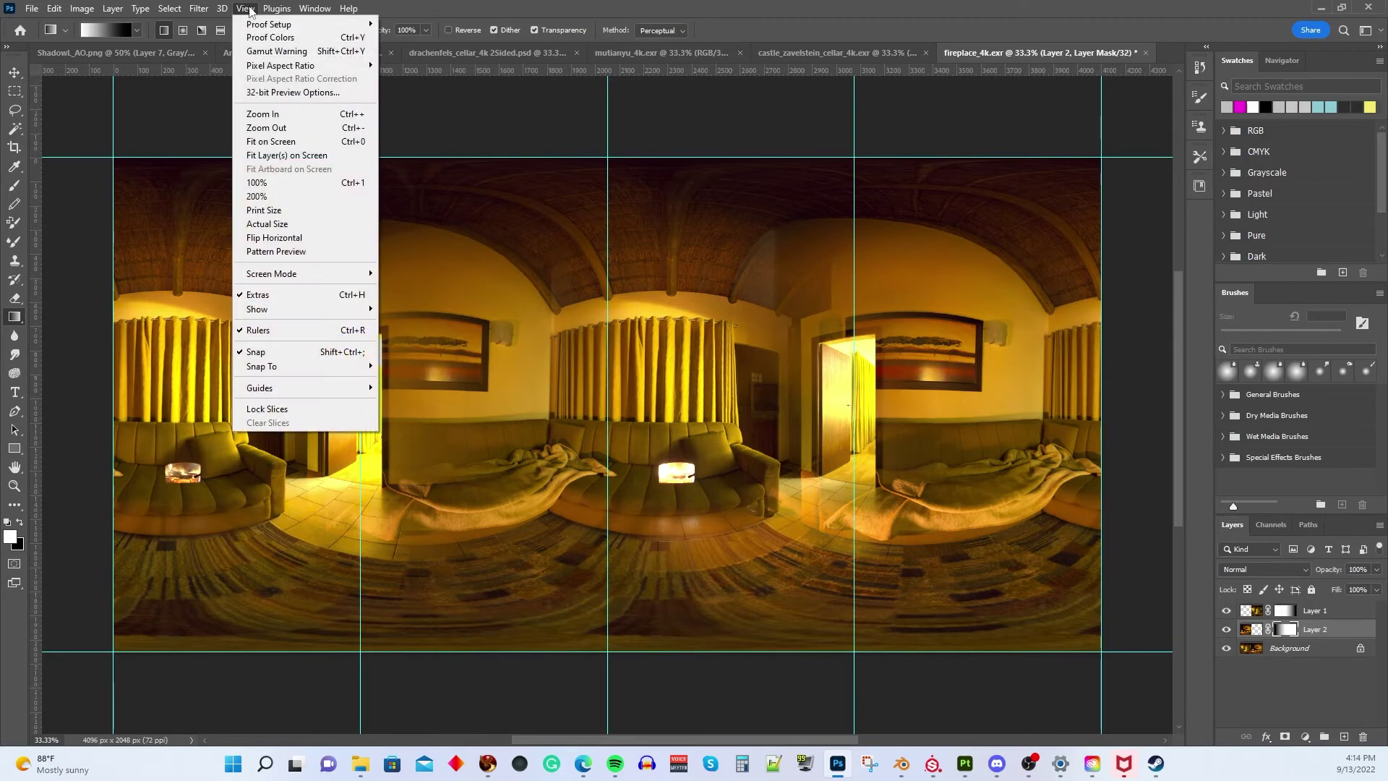
# Step: Use Clear Guides to remove the four-column guides from the two-sided panorama
pyautogui.moveTo(284, 391)
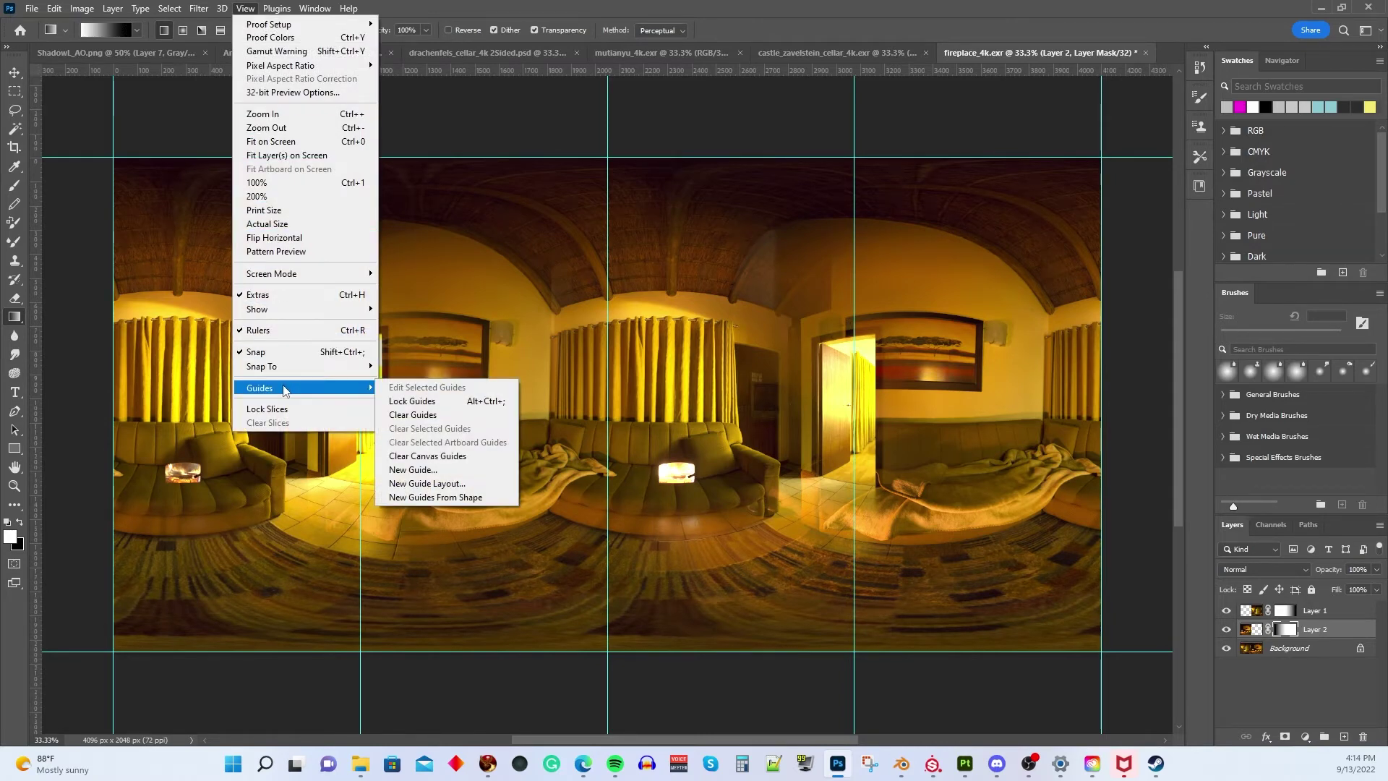
pyautogui.click(438, 414)
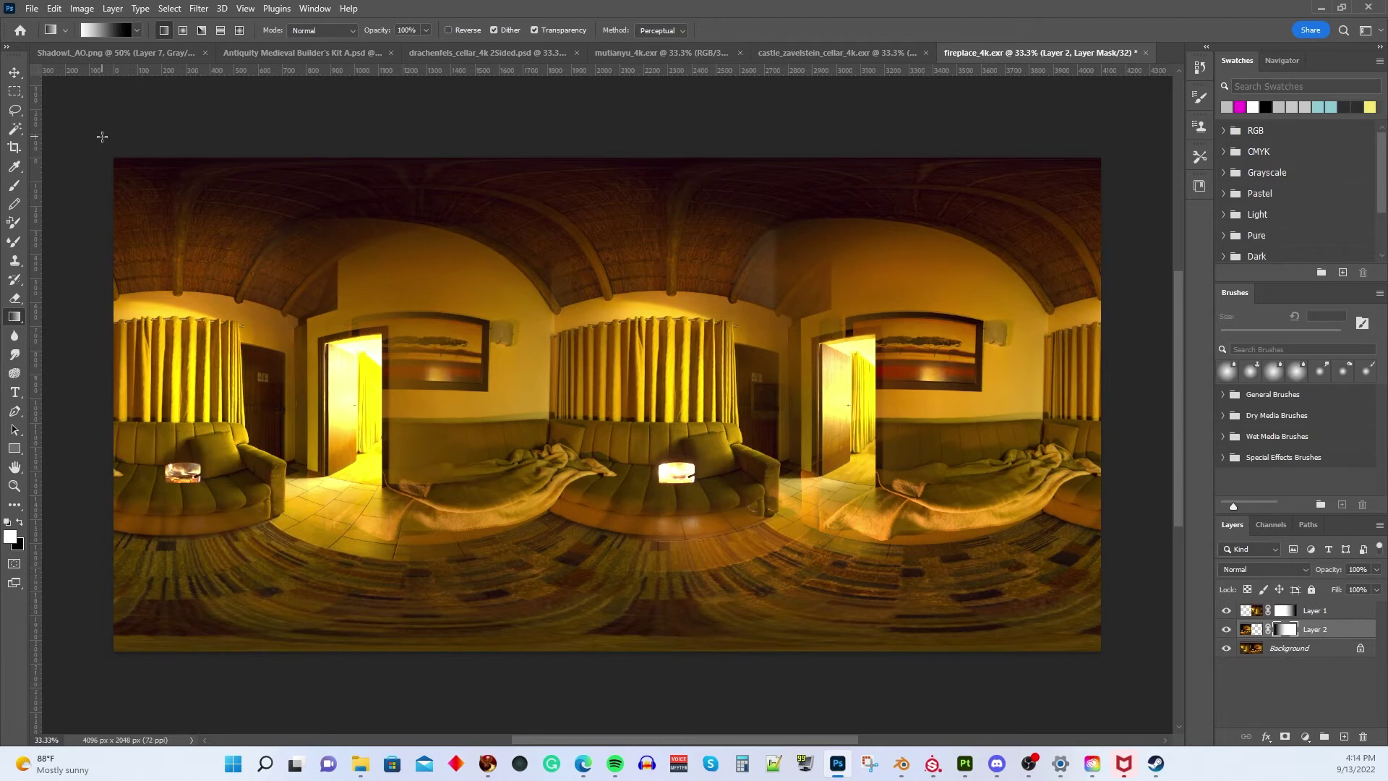
pyautogui.click(31, 8)
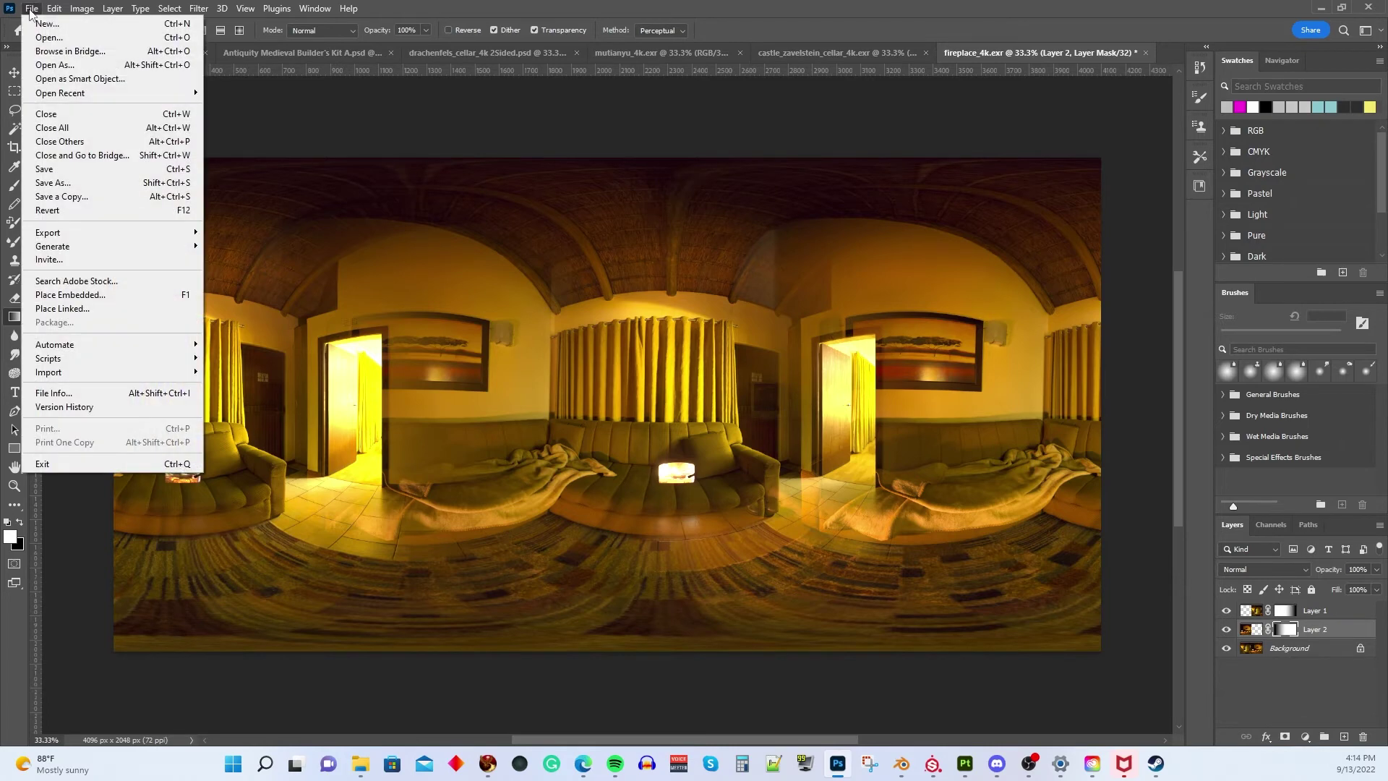
pyautogui.click(52, 183)
pyautogui.click(235, 596)
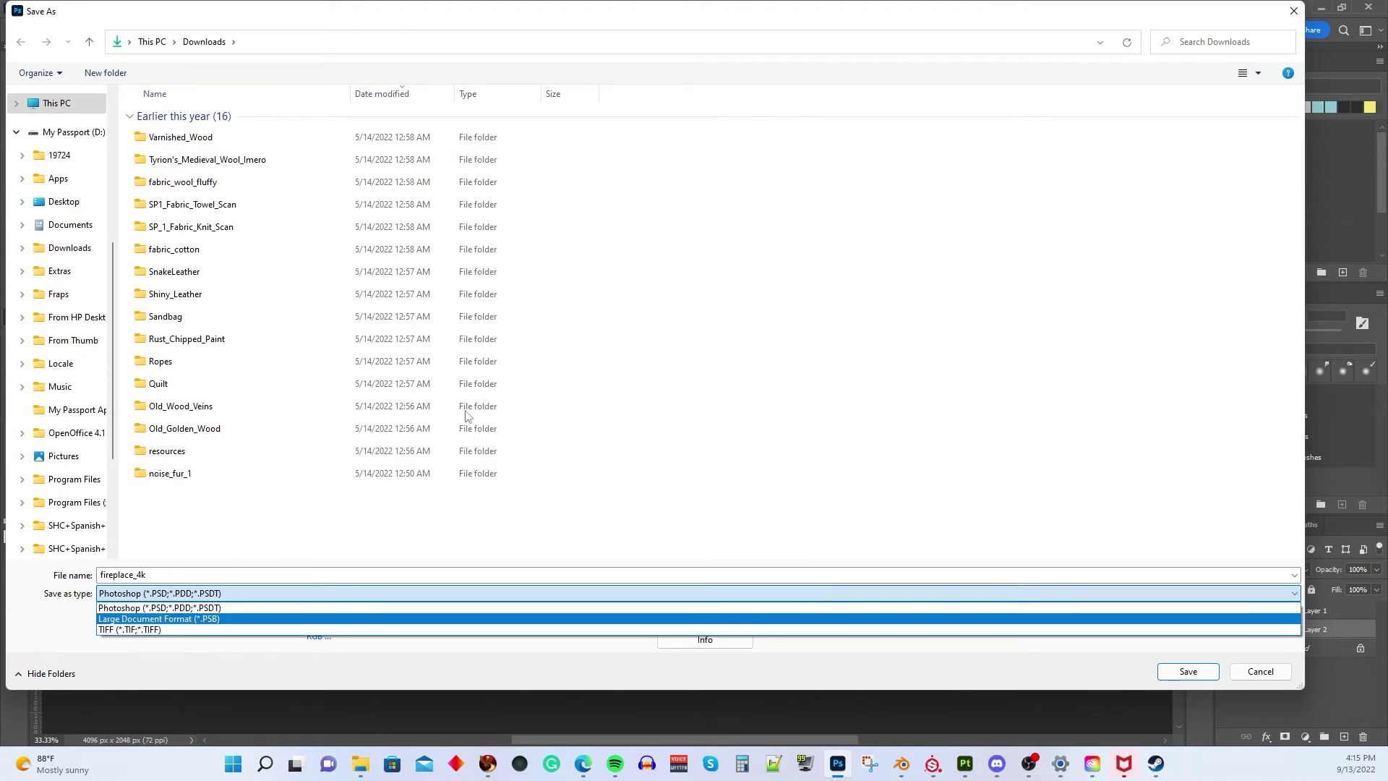
pyautogui.click(1293, 13)
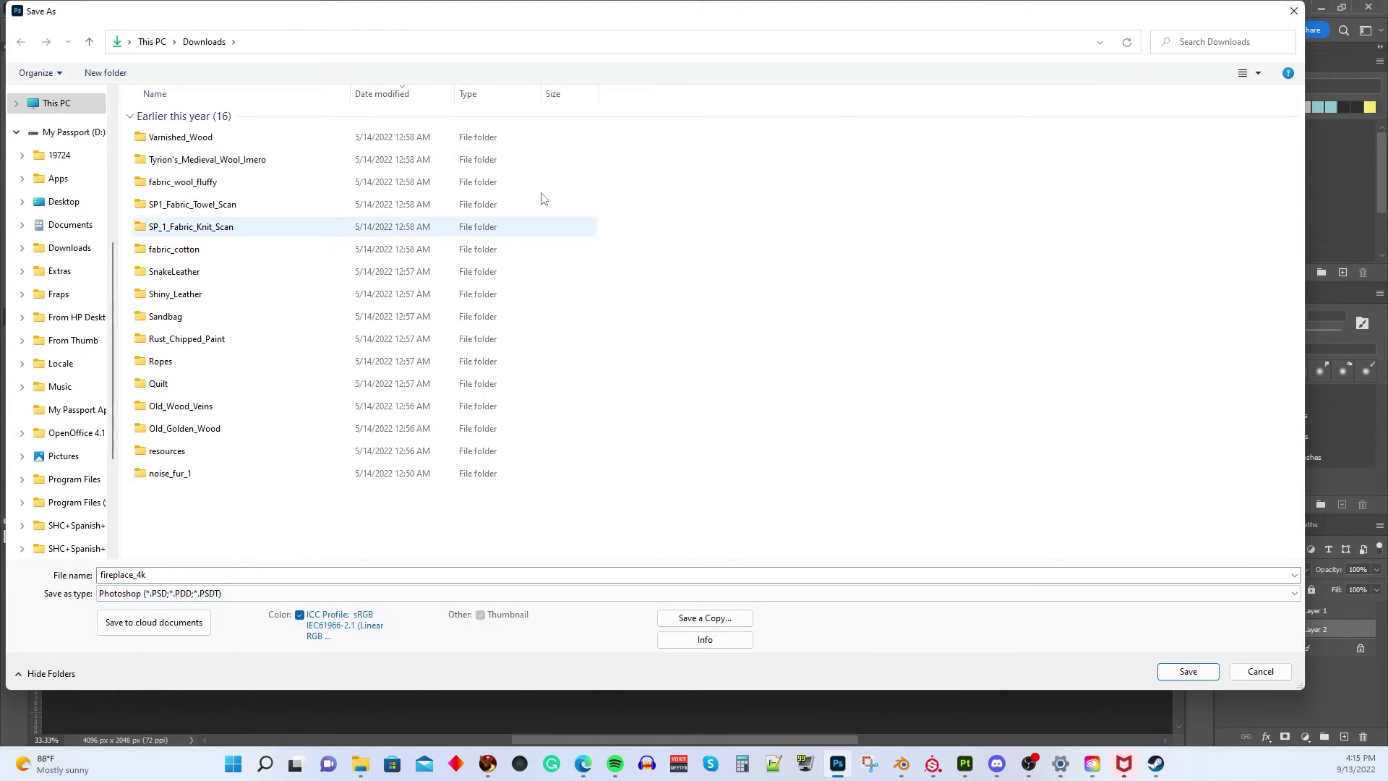
pyautogui.click(1259, 671)
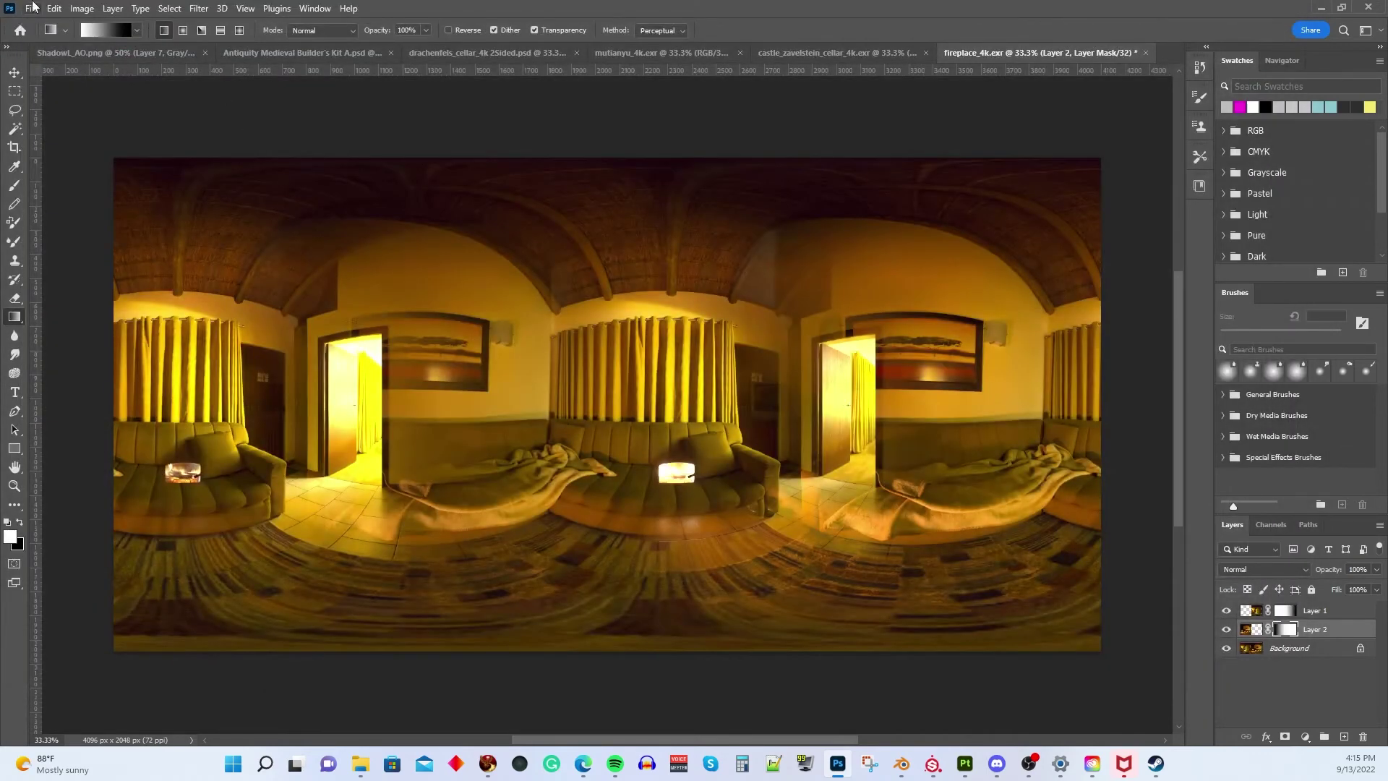
# Step: Start saving a copy of the panorama with OpenEXR as the format
pyautogui.click(32, 8)
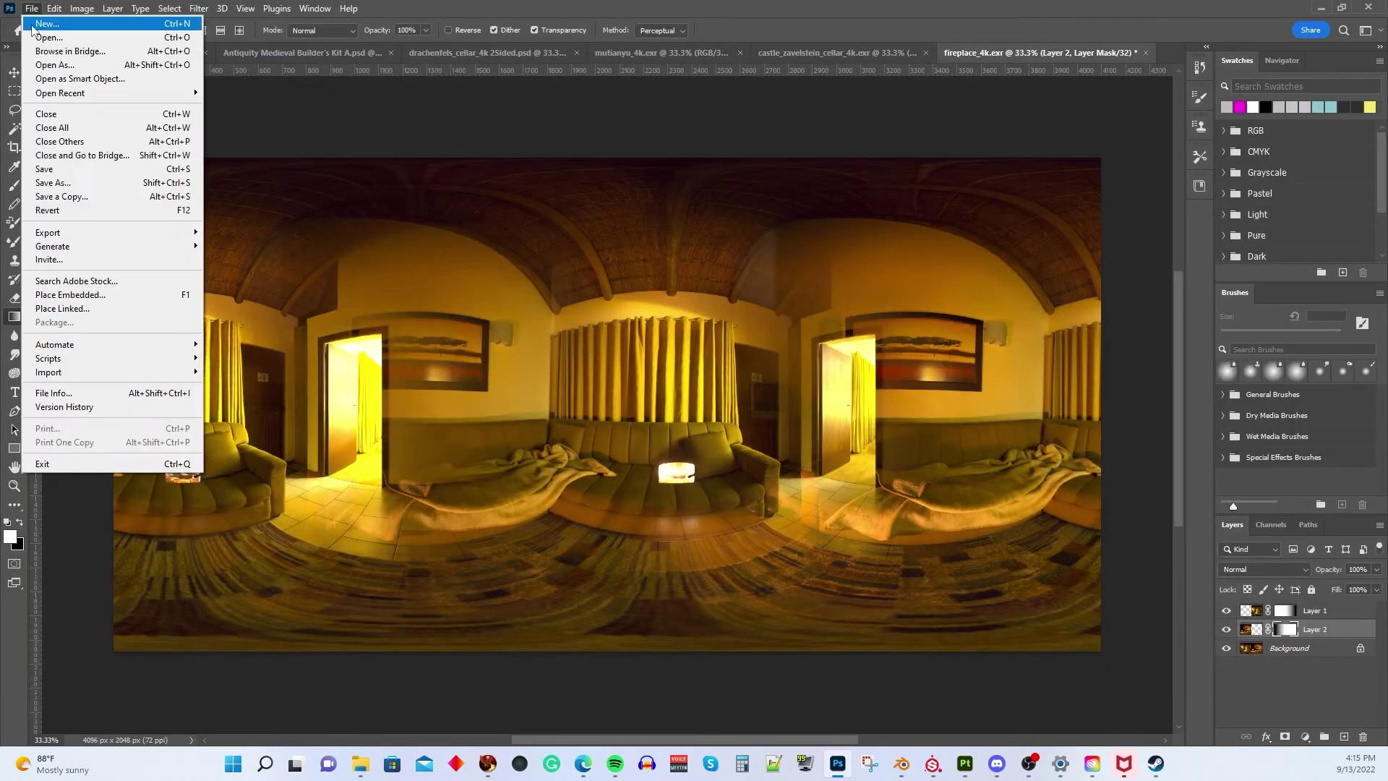
pyautogui.click(52, 198)
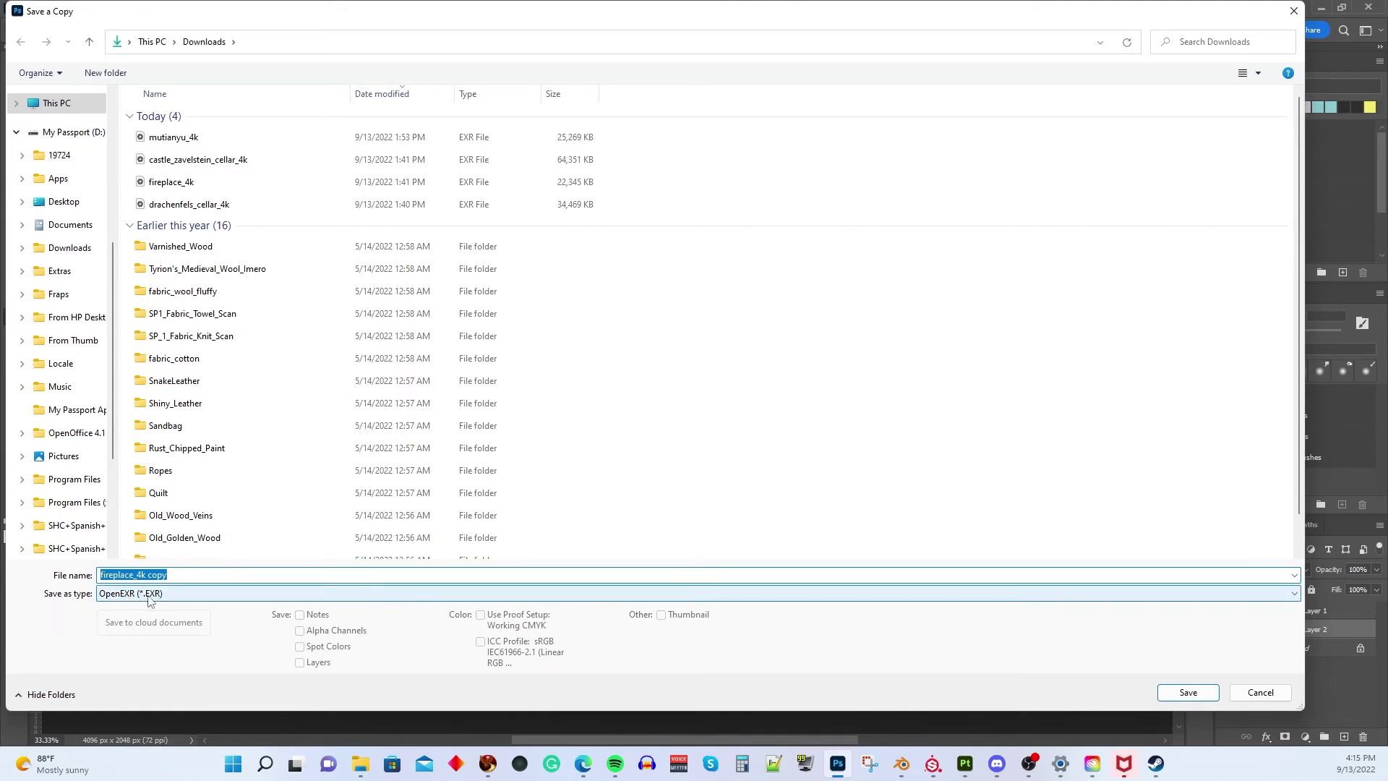
pyautogui.click(216, 598)
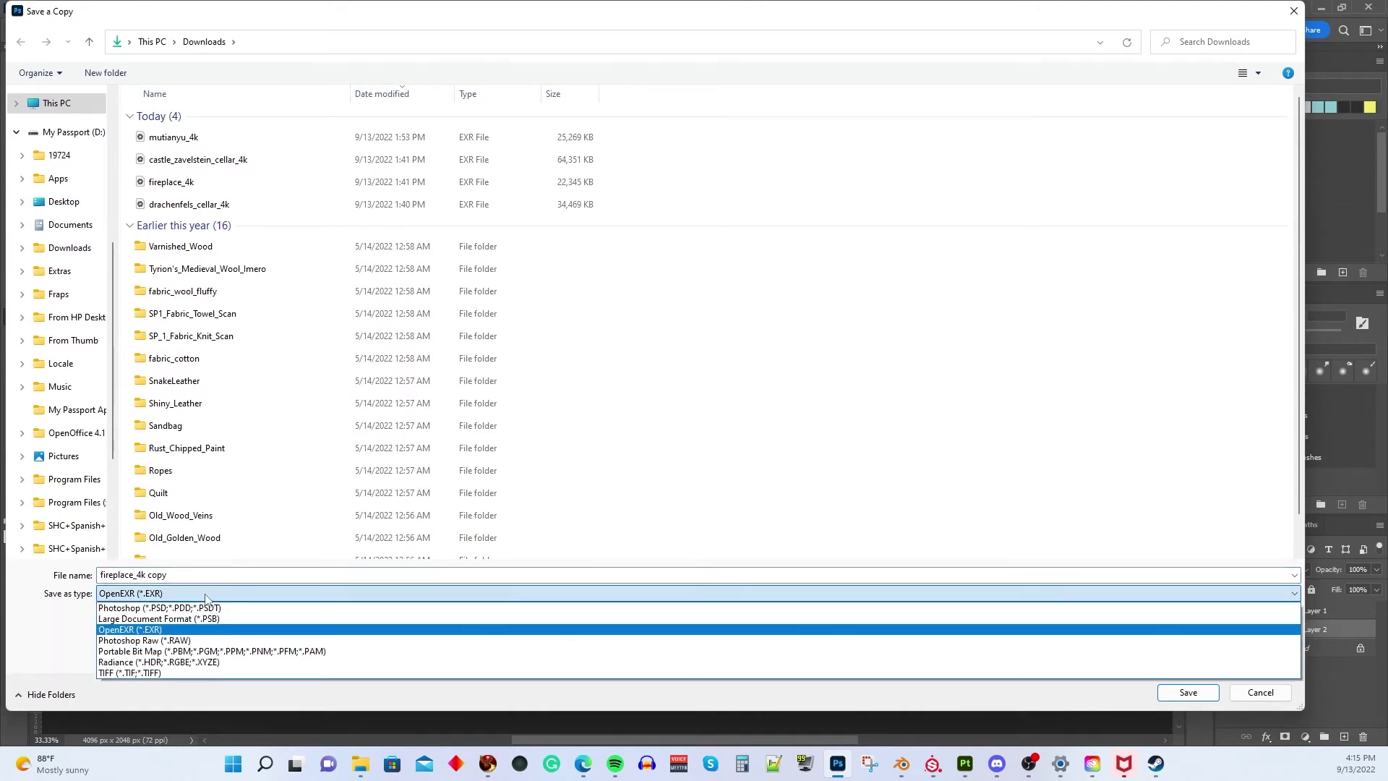
pyautogui.click(206, 629)
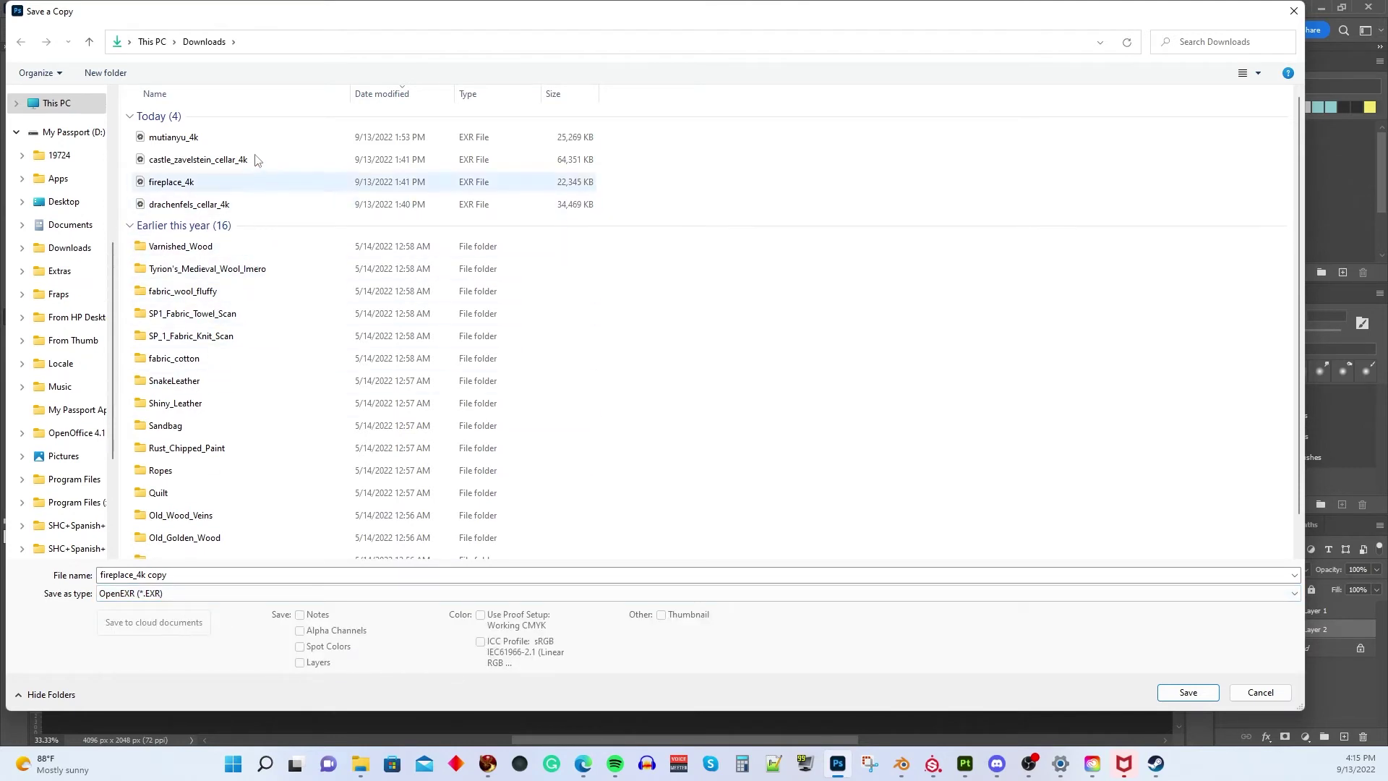
# Step: Target the Pictures > HDRI folder and rename the copy to 'fireplace_4k 2sided'
pyautogui.scroll(2, 91, 264)
pyautogui.scroll(3, 90, 264)
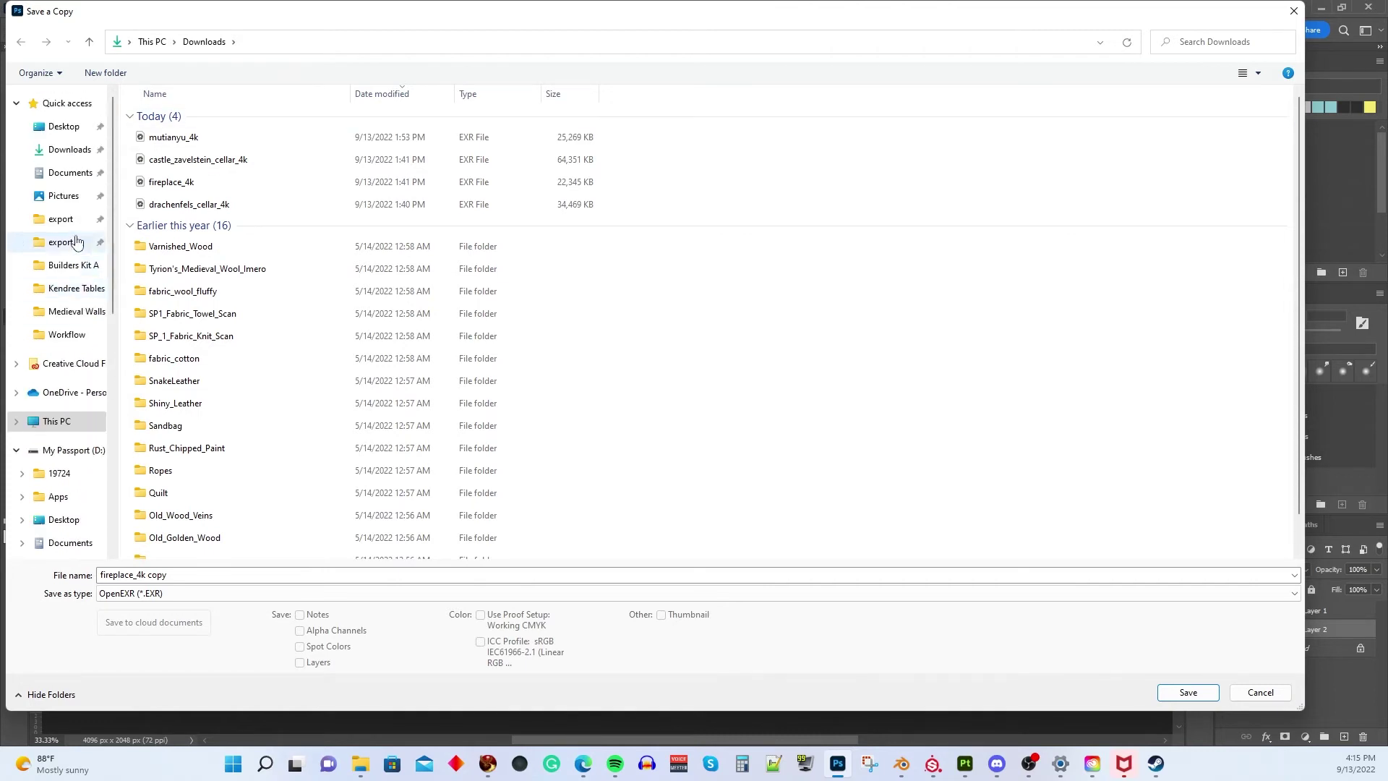
pyautogui.click(63, 196)
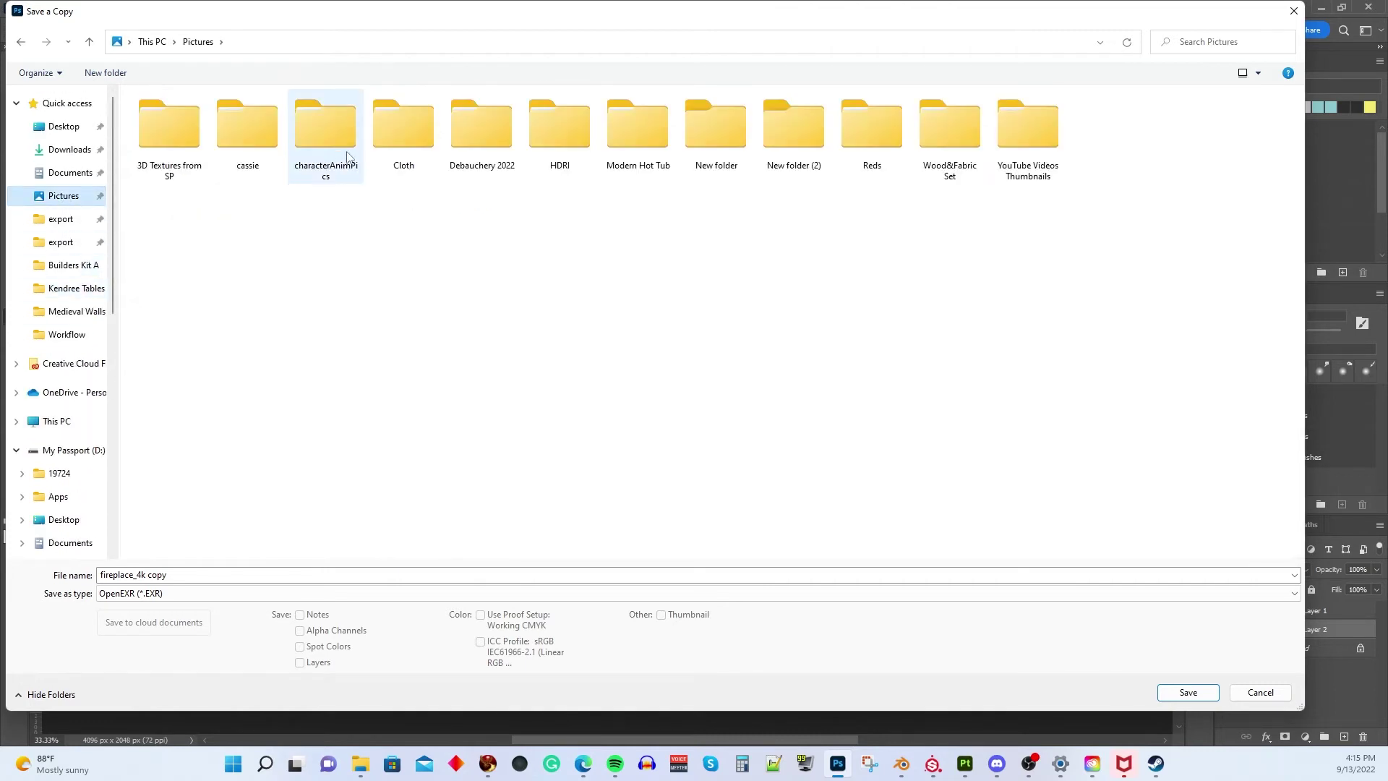
pyautogui.doubleClick(570, 135)
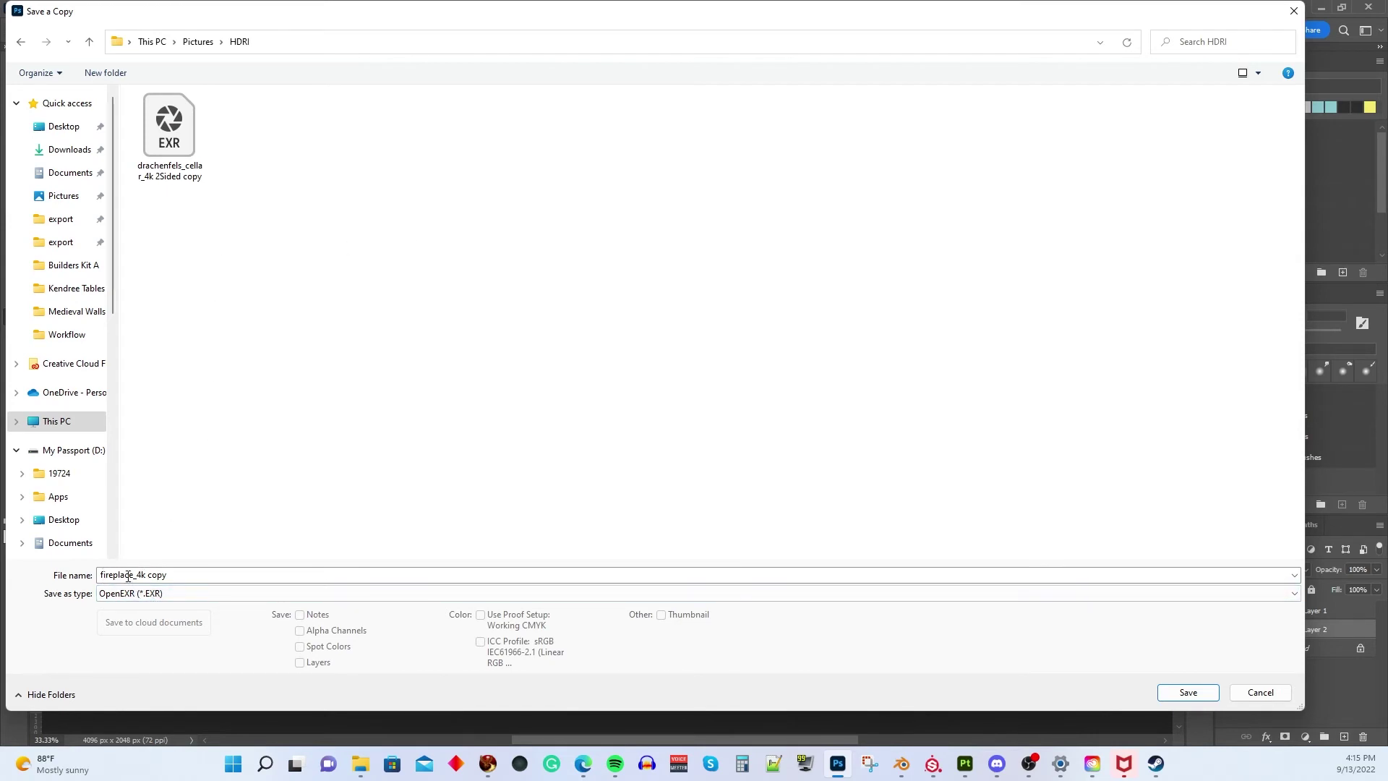
pyautogui.doubleClick(158, 575)
pyautogui.click(159, 575)
pyautogui.doubleClick(159, 575)
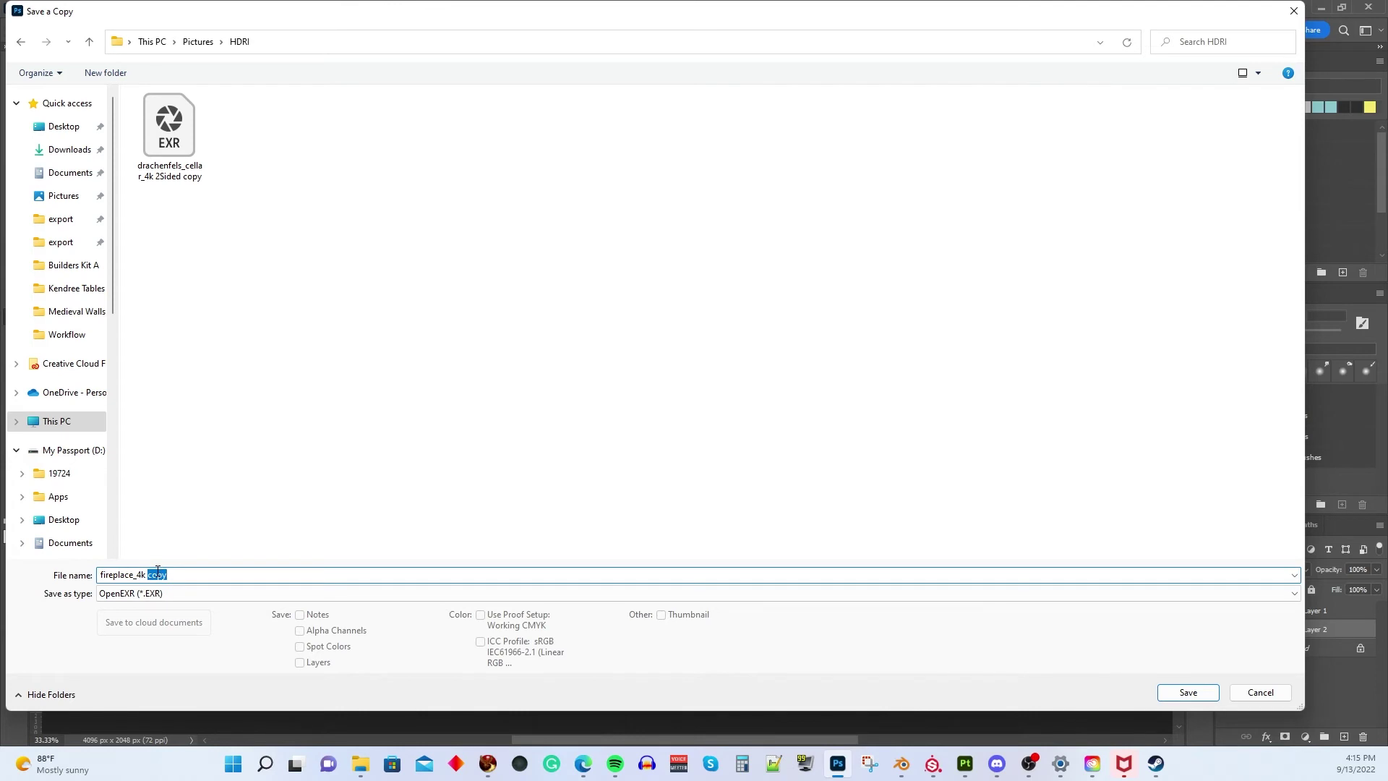
pyautogui.write('2sided')
# Step: Save the copy and confirm the OpenEXR Write Options with Compression set to None
pyautogui.click(1180, 692)
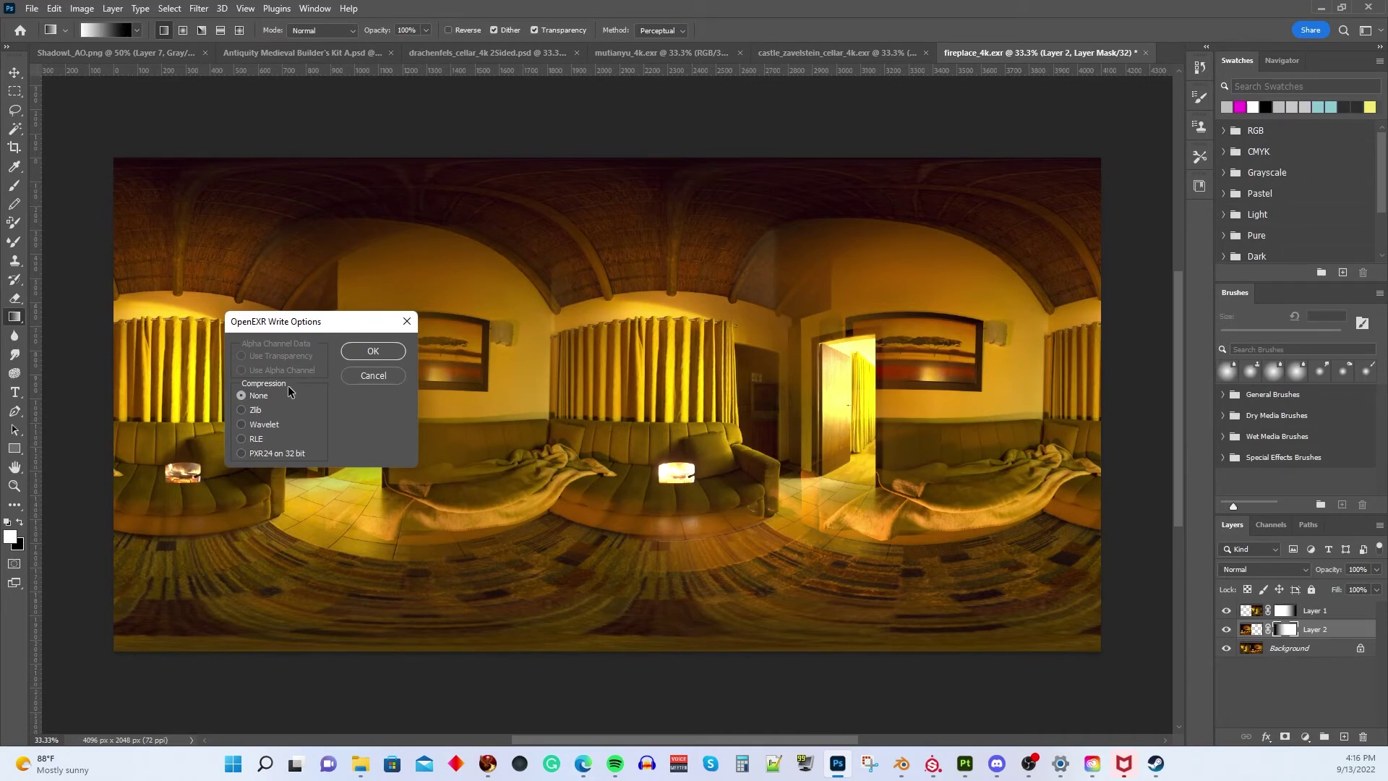
pyautogui.click(372, 350)
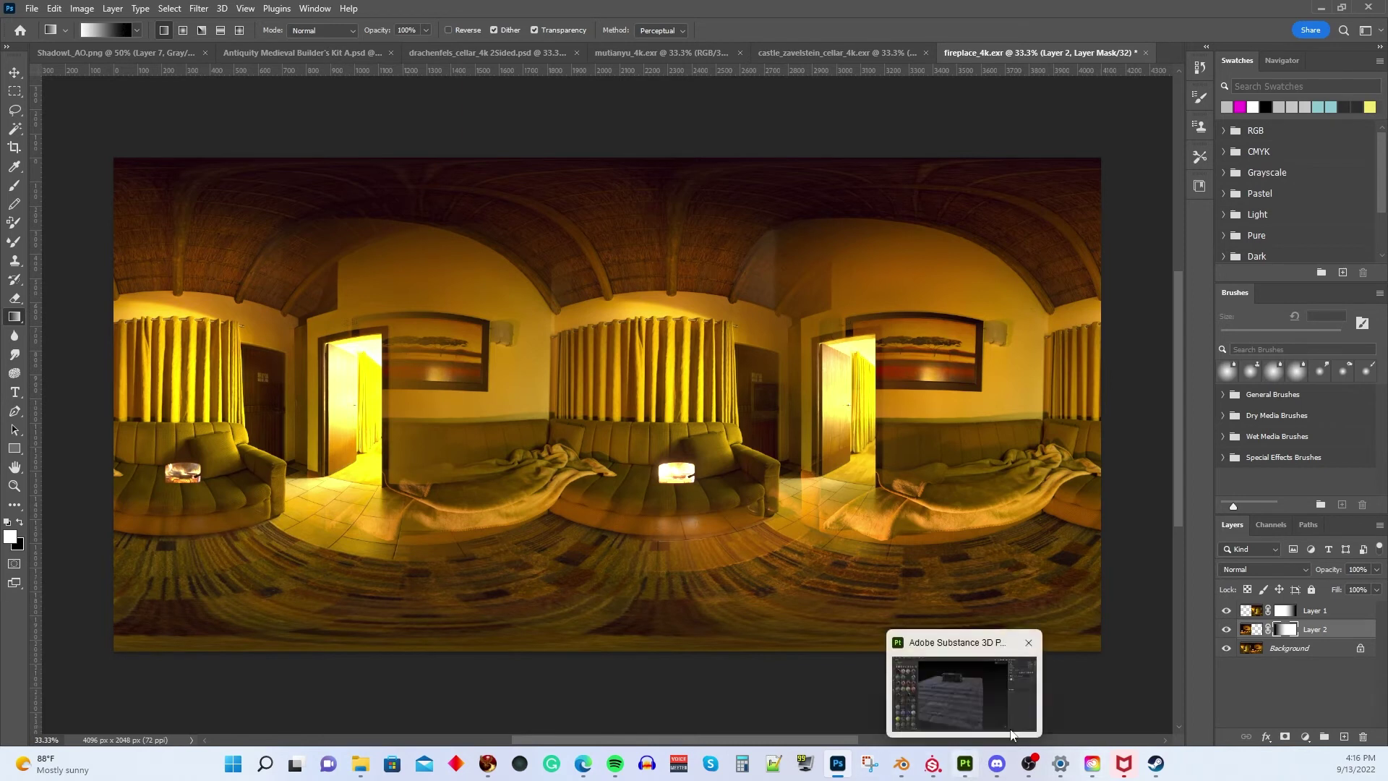
pyautogui.moveTo(1088, 765)
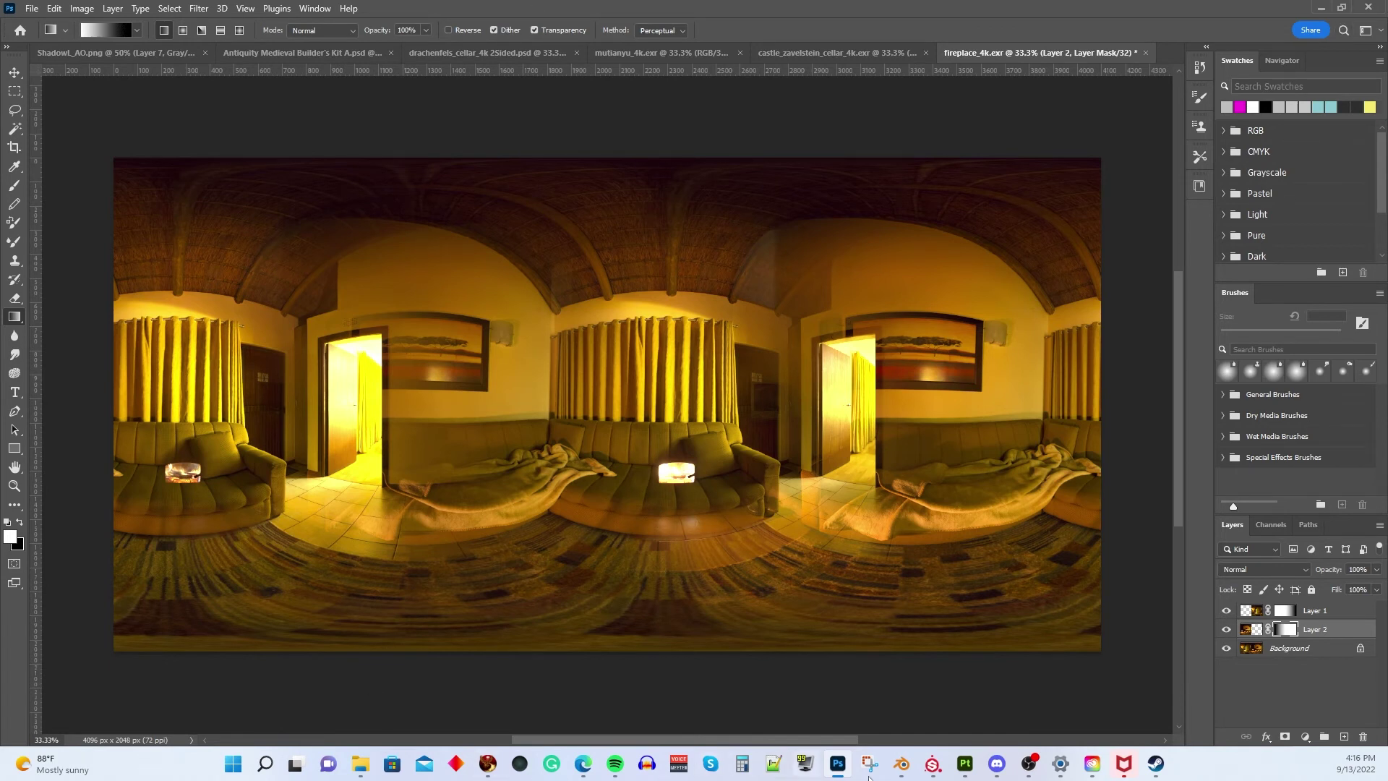
# Step: Switch to Substance 3D Painter and bring up the Import resources window
pyautogui.click(964, 765)
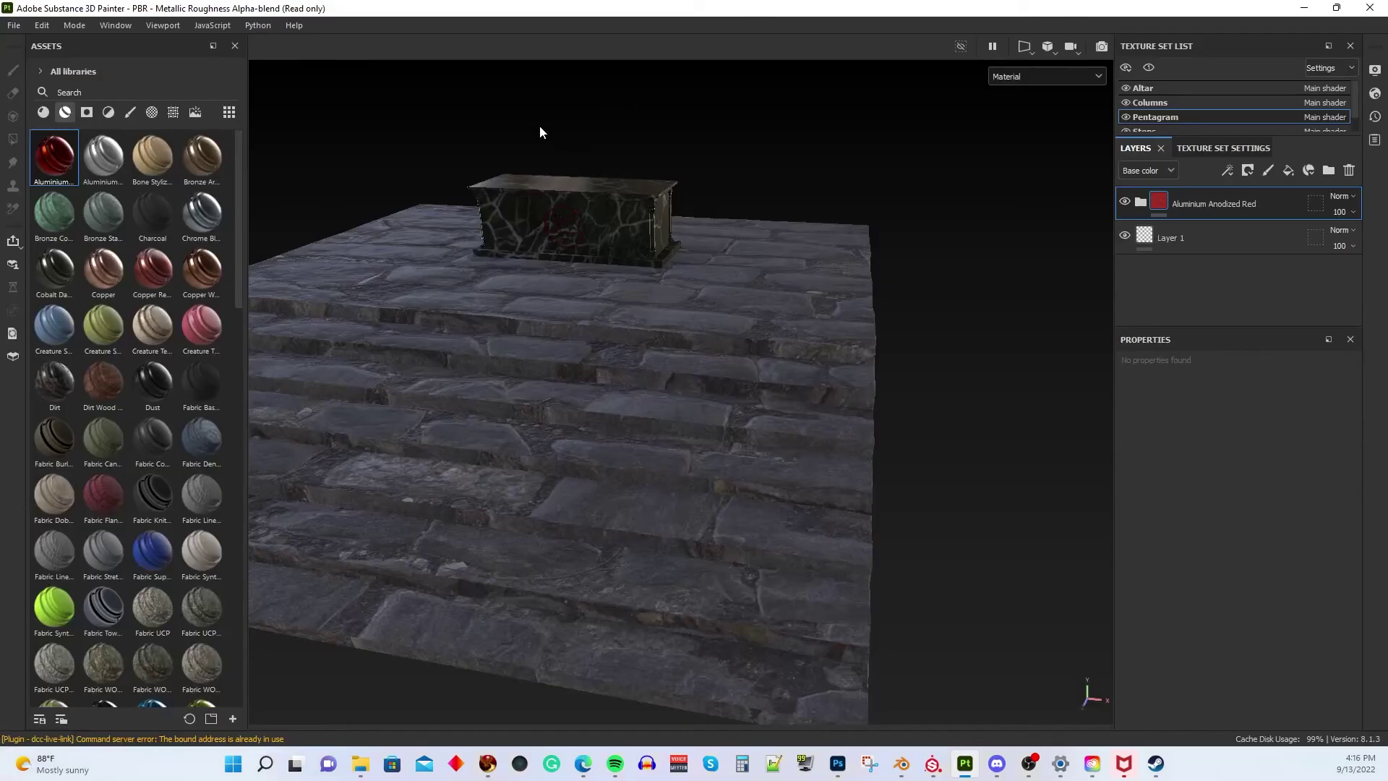
pyautogui.click(14, 26)
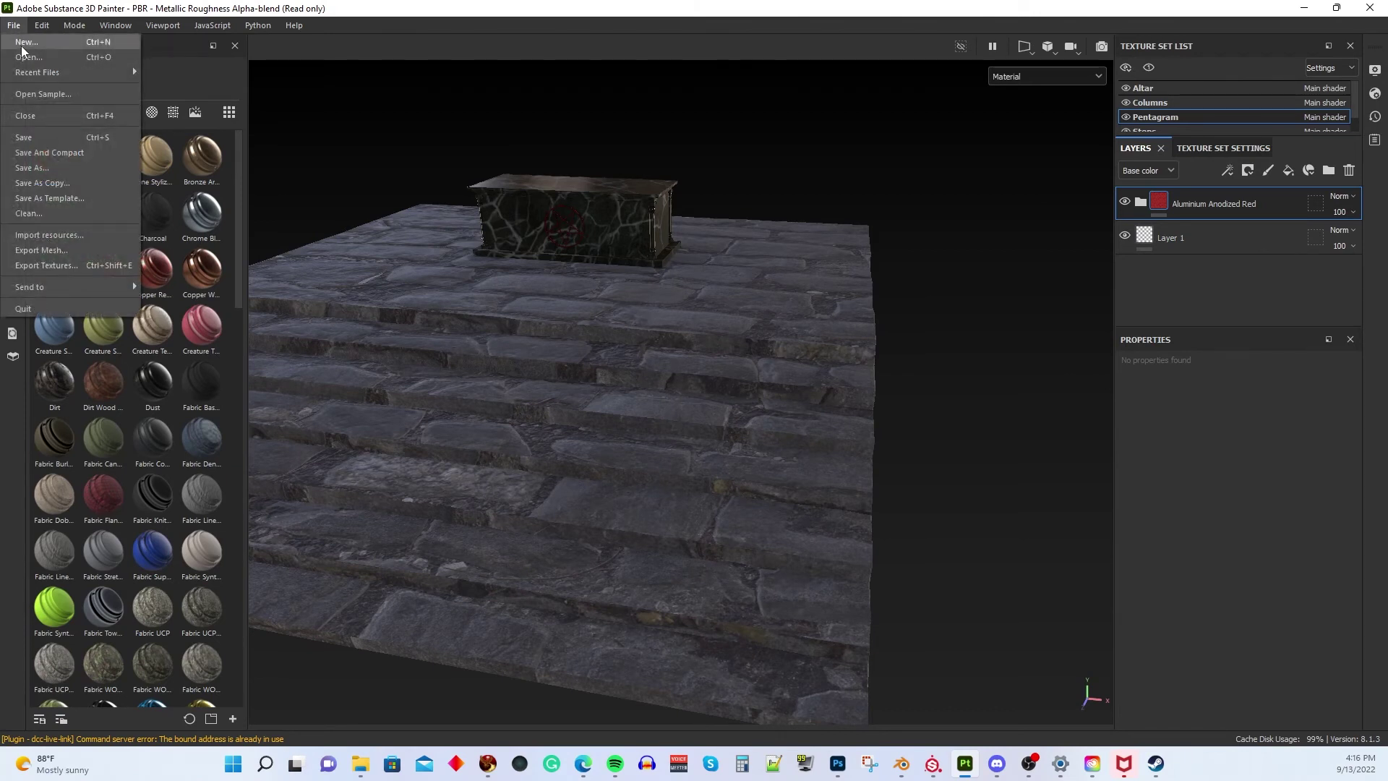
pyautogui.click(41, 235)
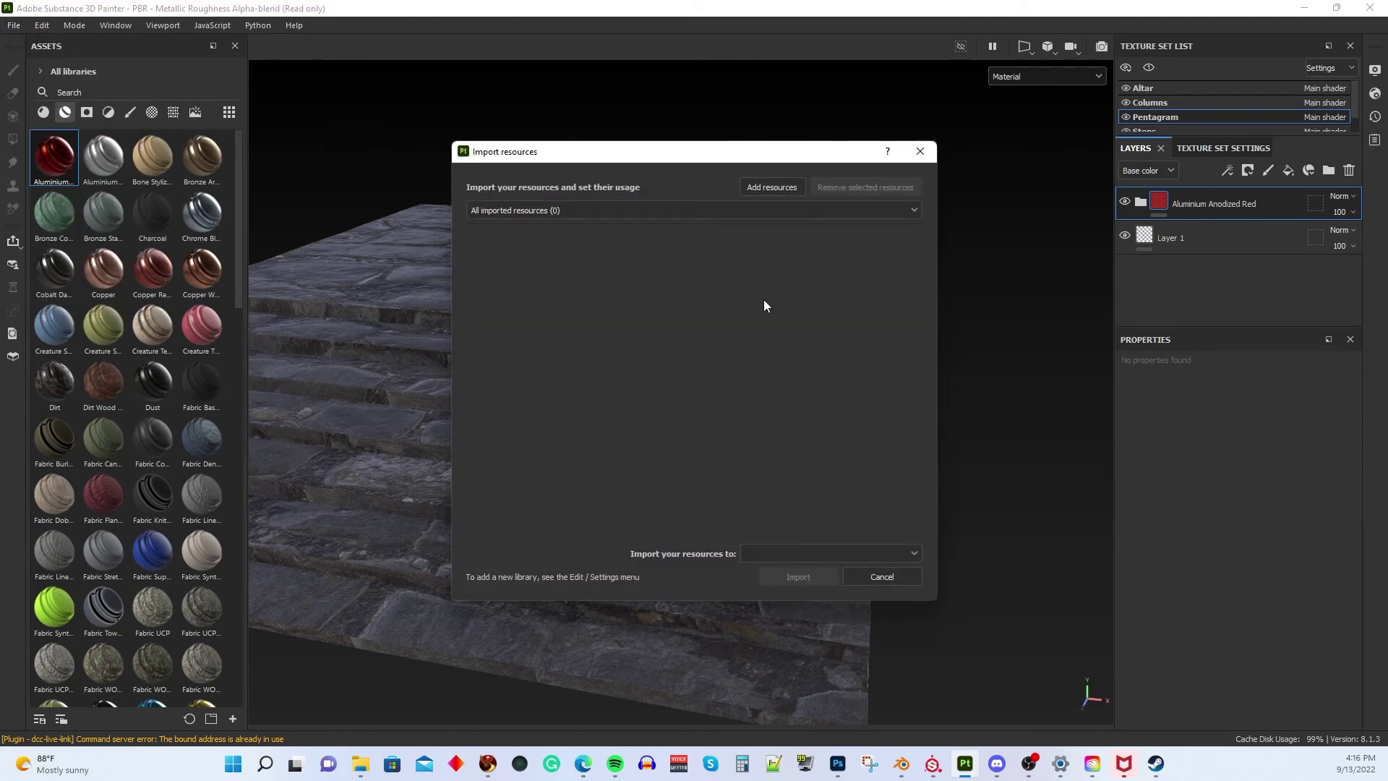
# Step: Add fireplace_4k 2sided.exr and drachenfels_cellar_4k 2sided copy.exr from Pictures > HDRI as resources
pyautogui.click(775, 186)
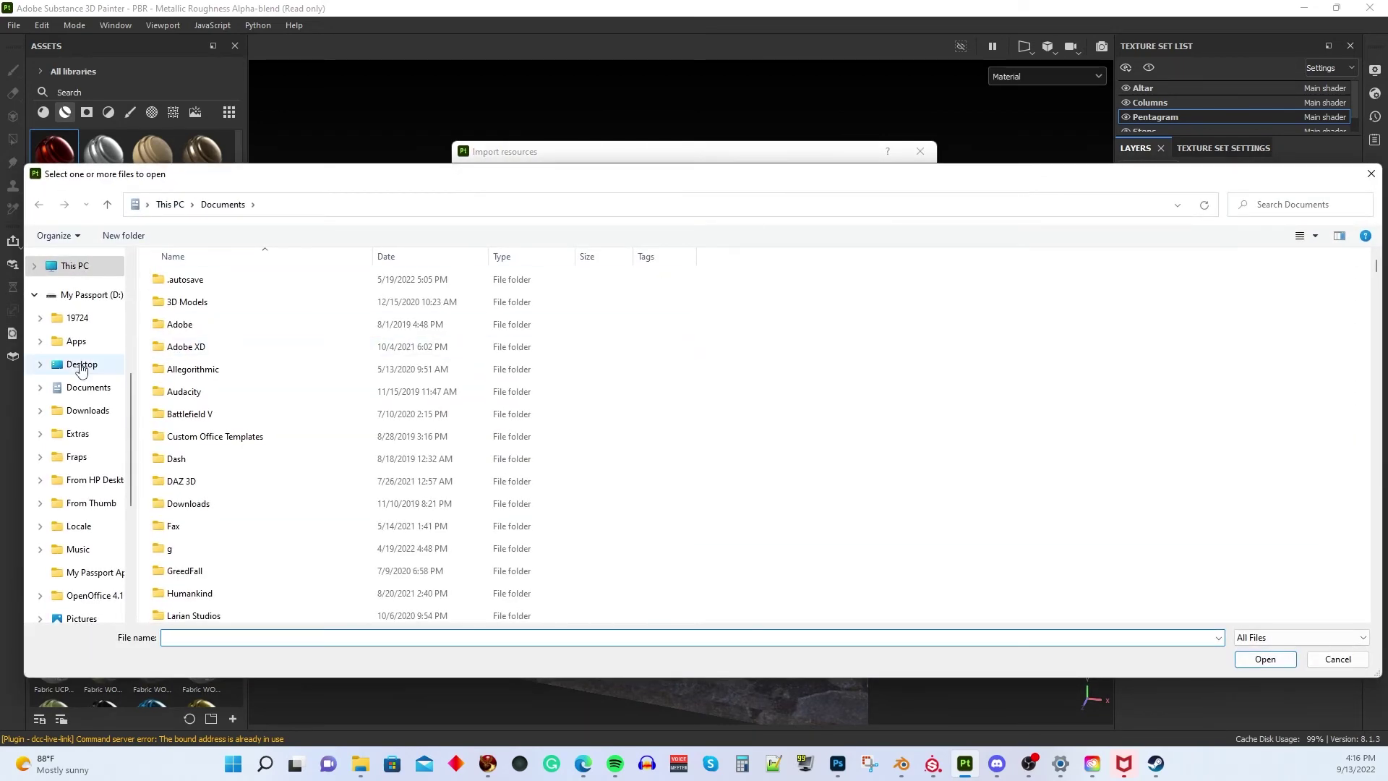
pyautogui.scroll(5, 84, 365)
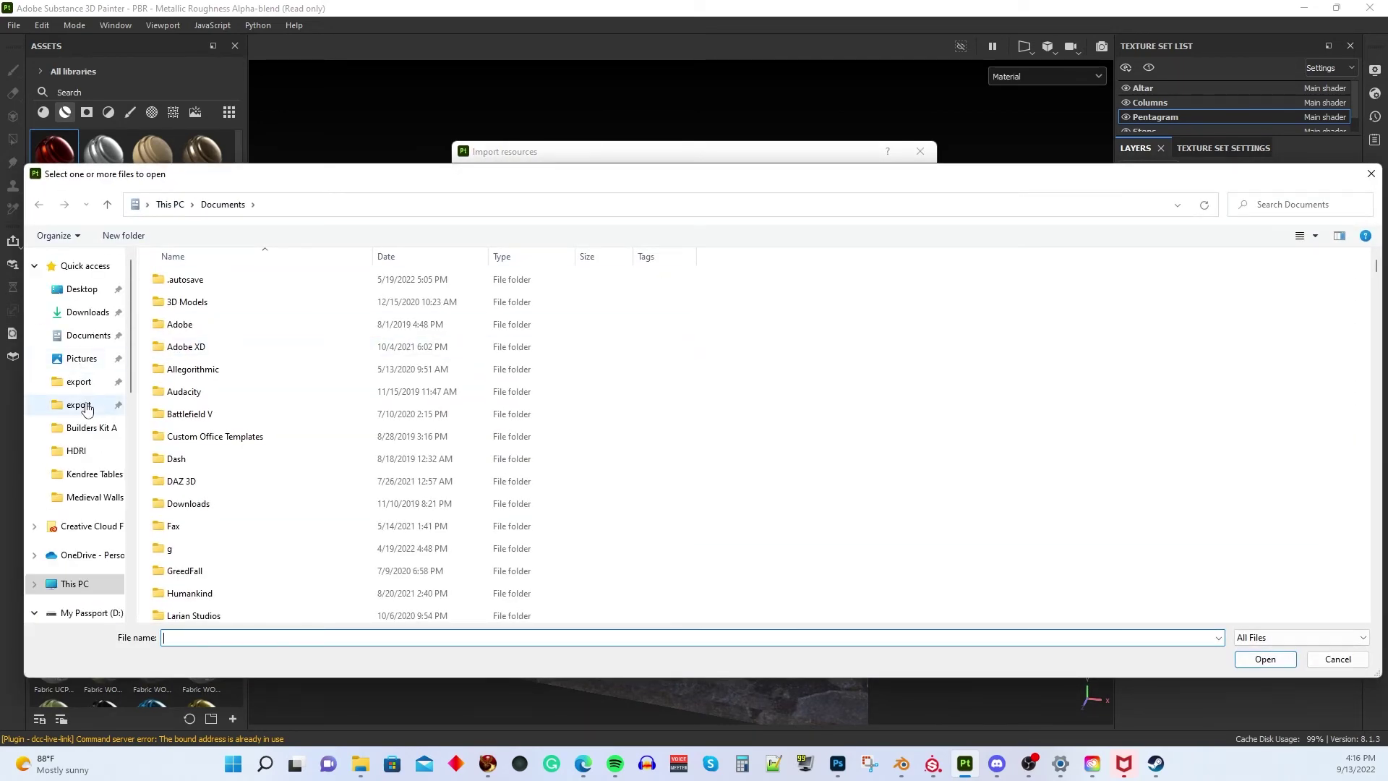
pyautogui.click(81, 454)
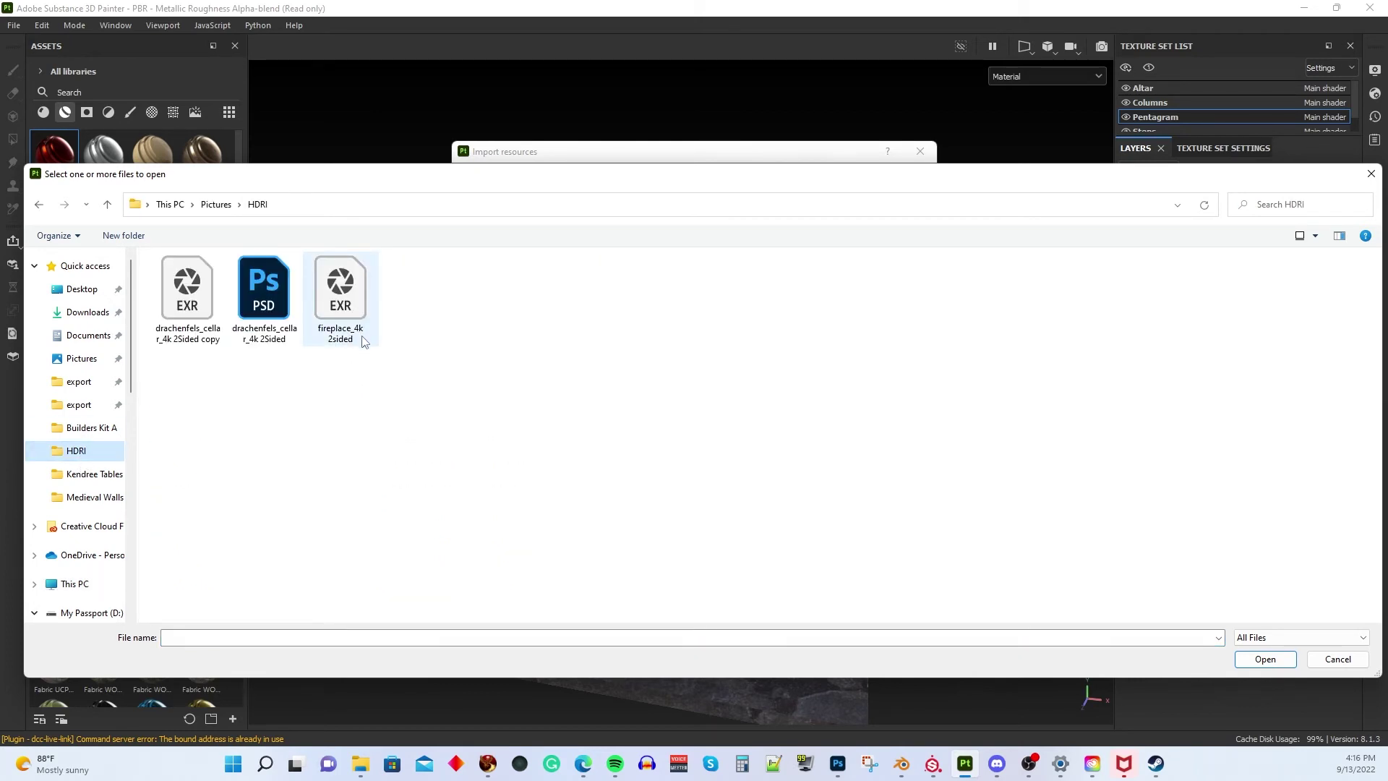
pyautogui.click(343, 296)
pyautogui.keyDown('ctrl'); pyautogui.click(186, 302); pyautogui.keyUp('ctrl')
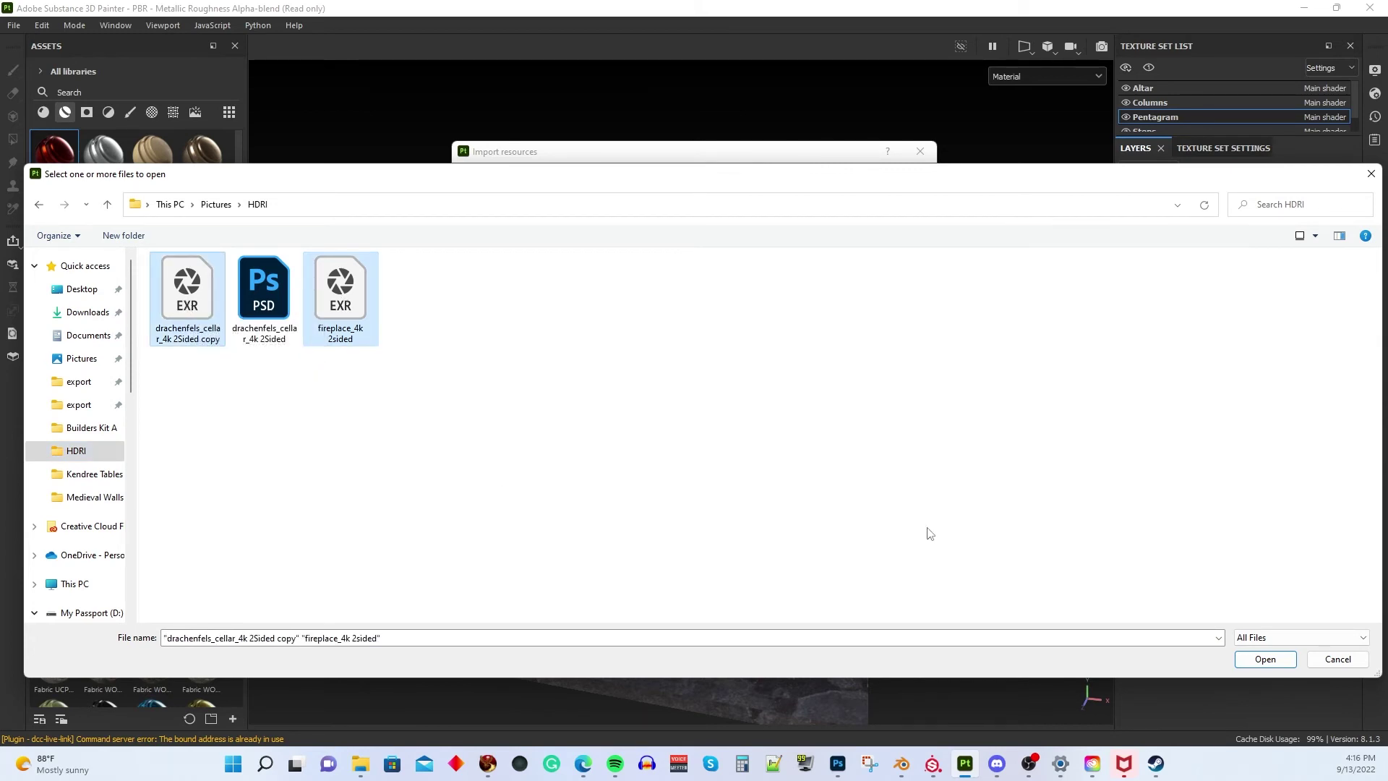
pyautogui.click(1256, 658)
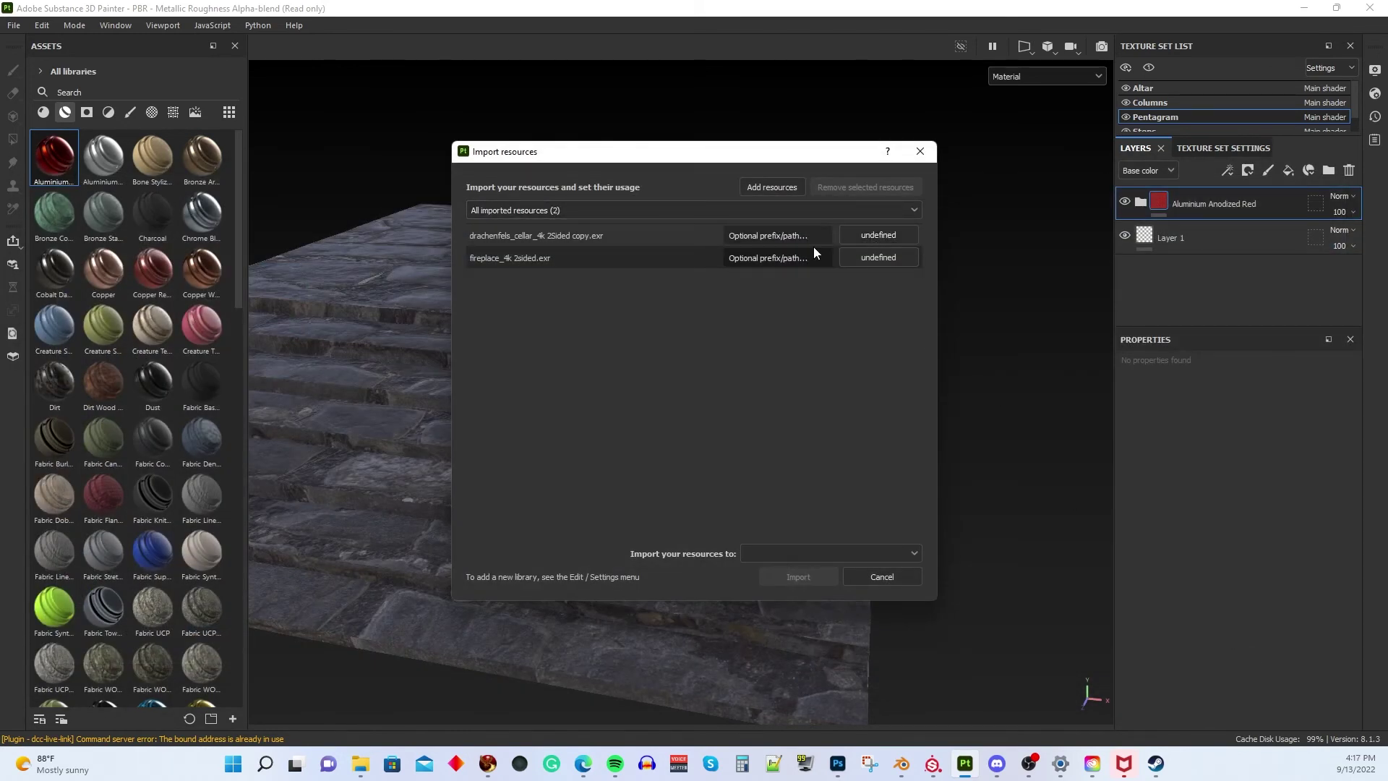
# Step: Set the usage of both the drachenfels cellar and fireplace EXR files to environment
pyautogui.click(885, 235)
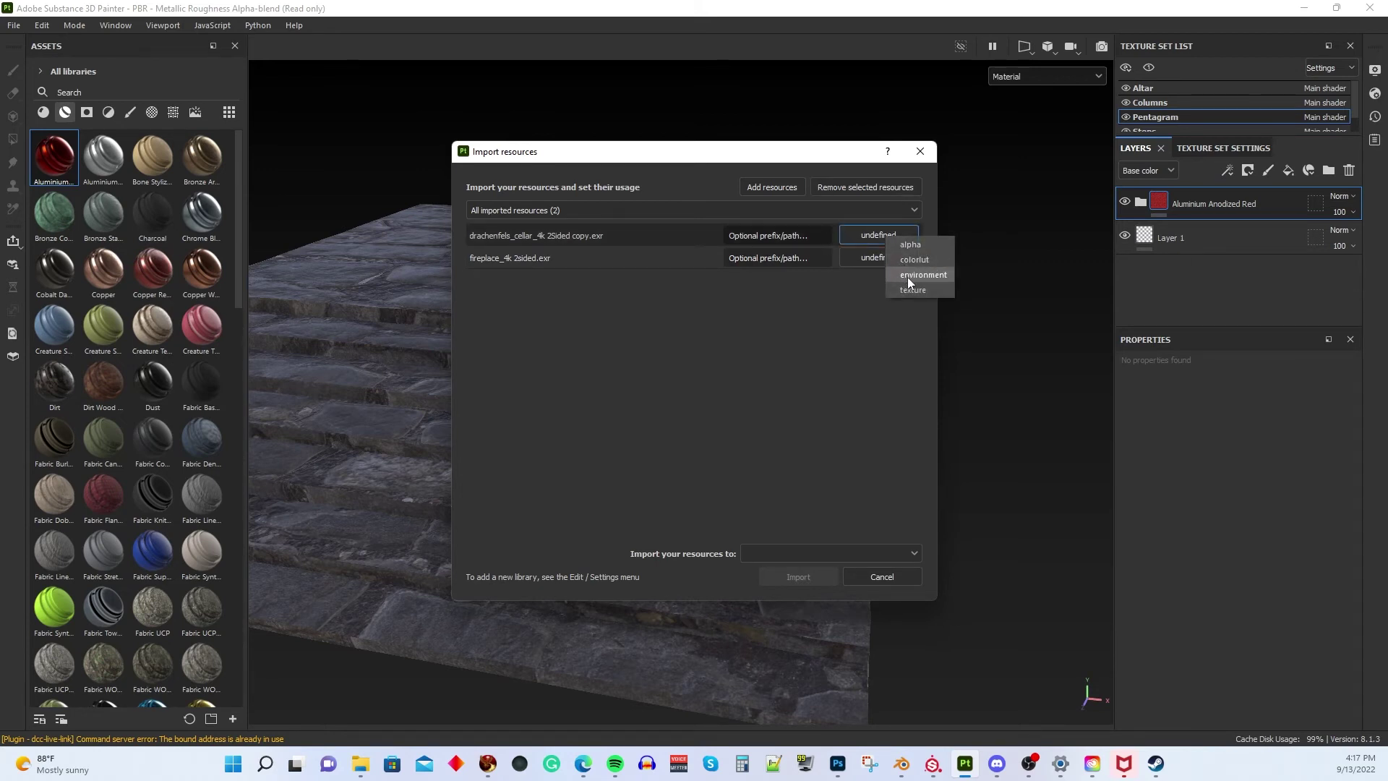
pyautogui.click(908, 276)
pyautogui.click(884, 259)
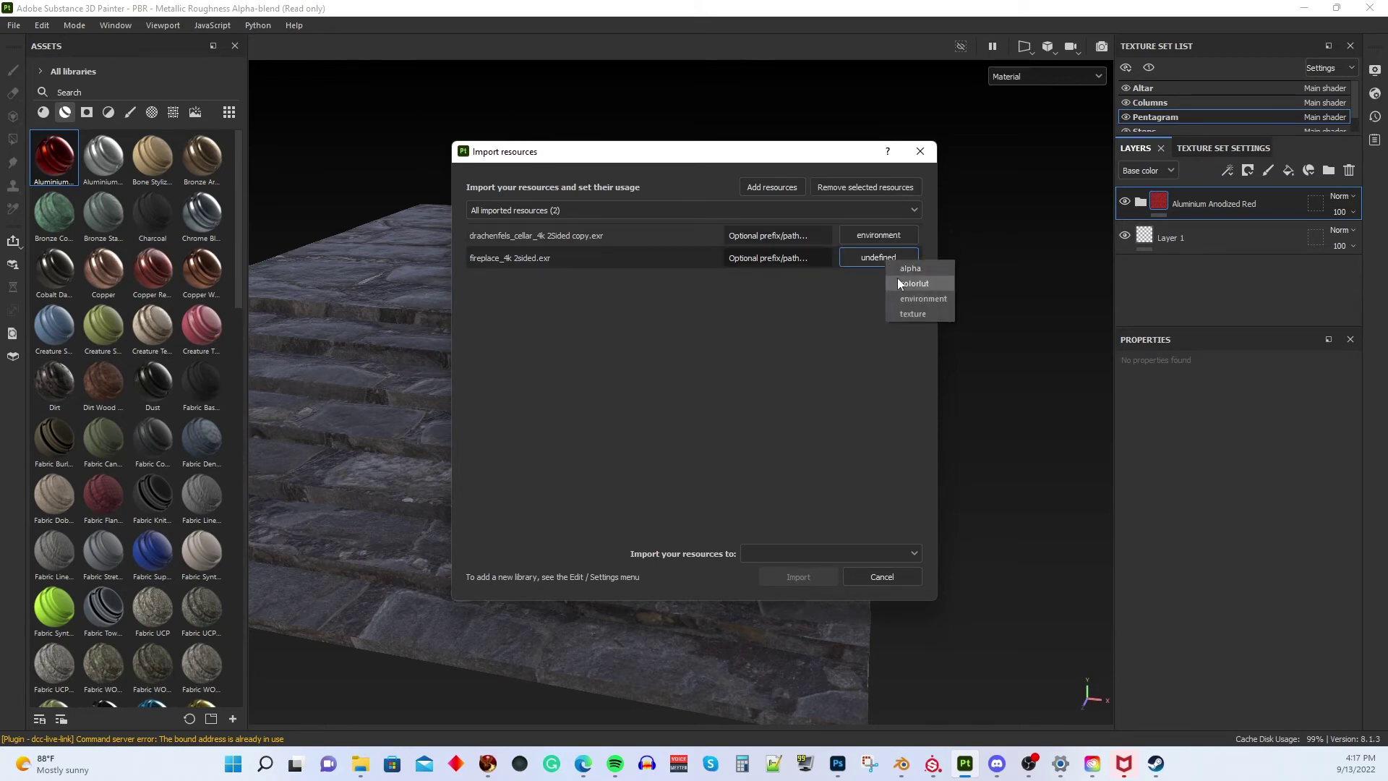
pyautogui.click(908, 299)
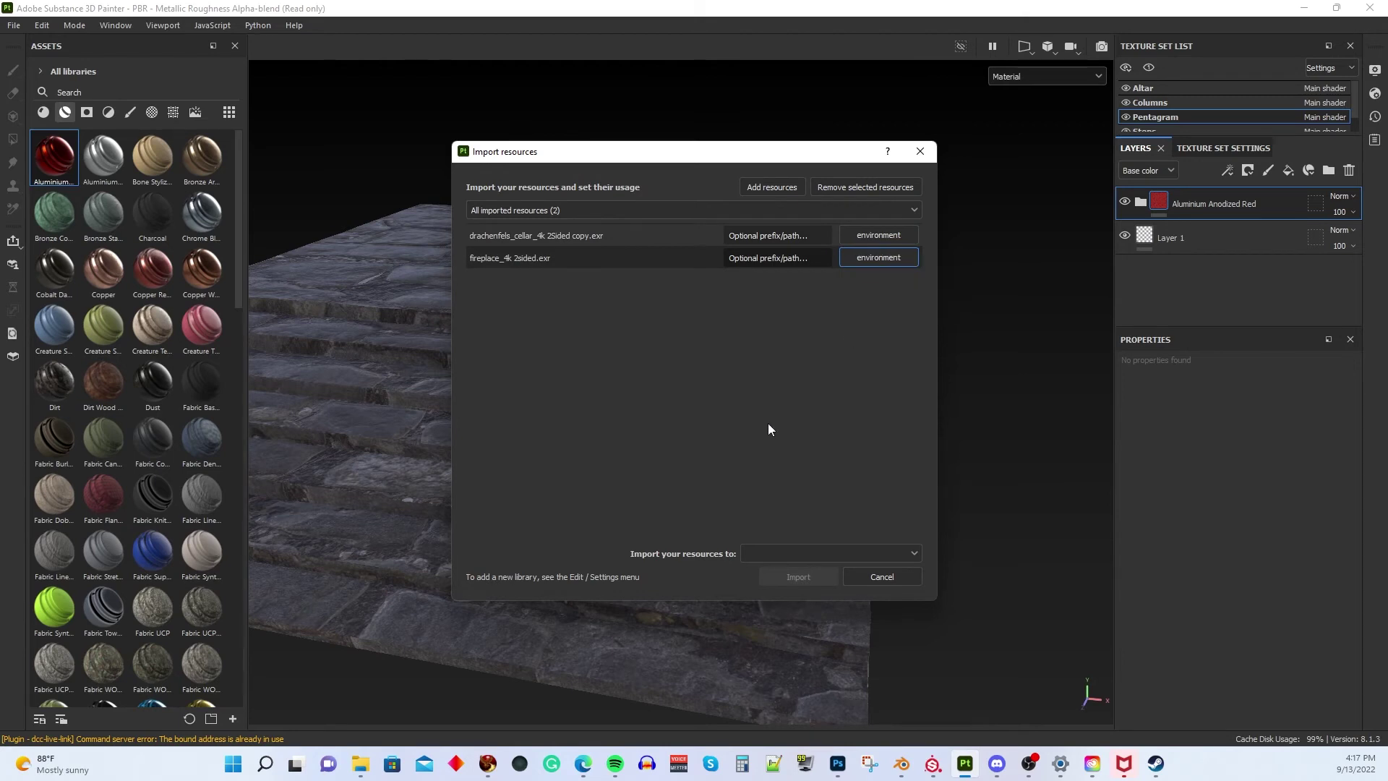
# Step: Import the two environment maps into the your_assets library
pyautogui.click(762, 555)
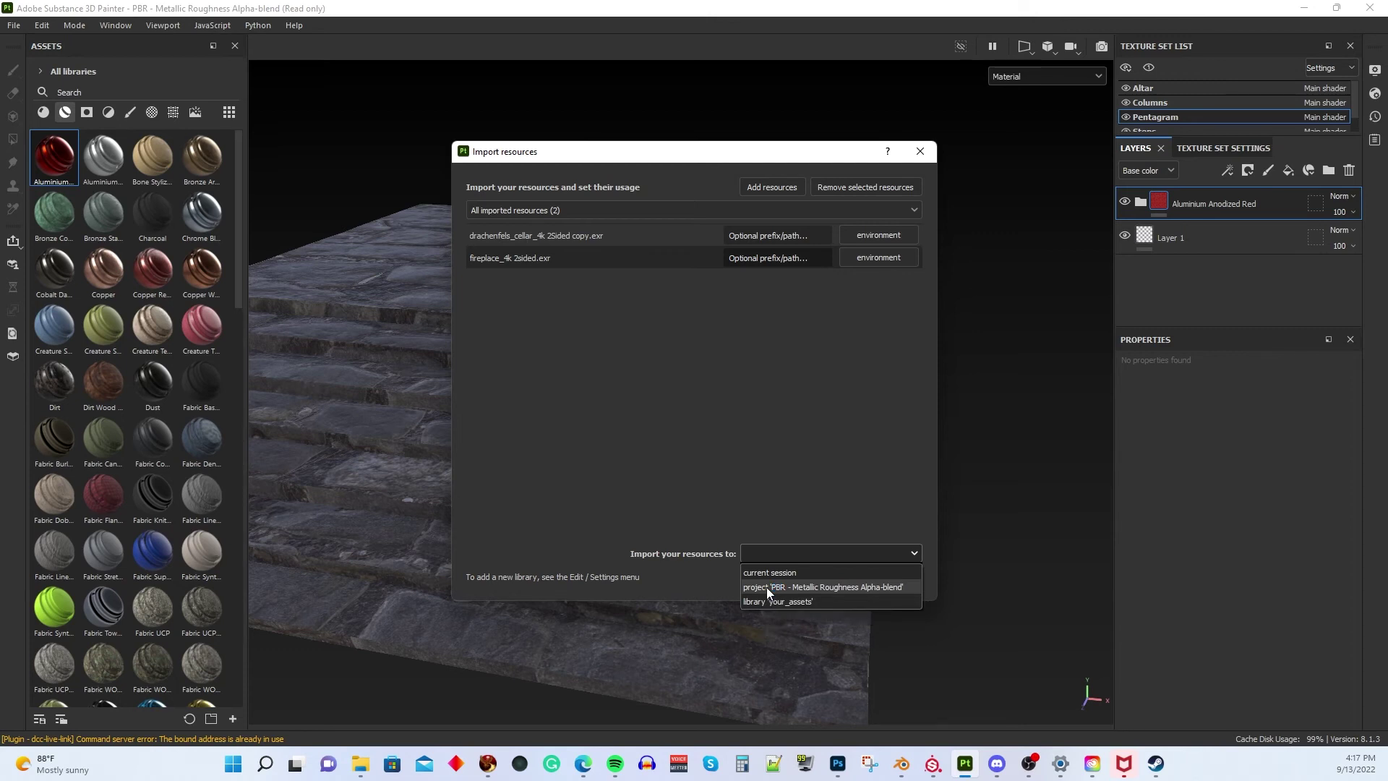
pyautogui.click(773, 601)
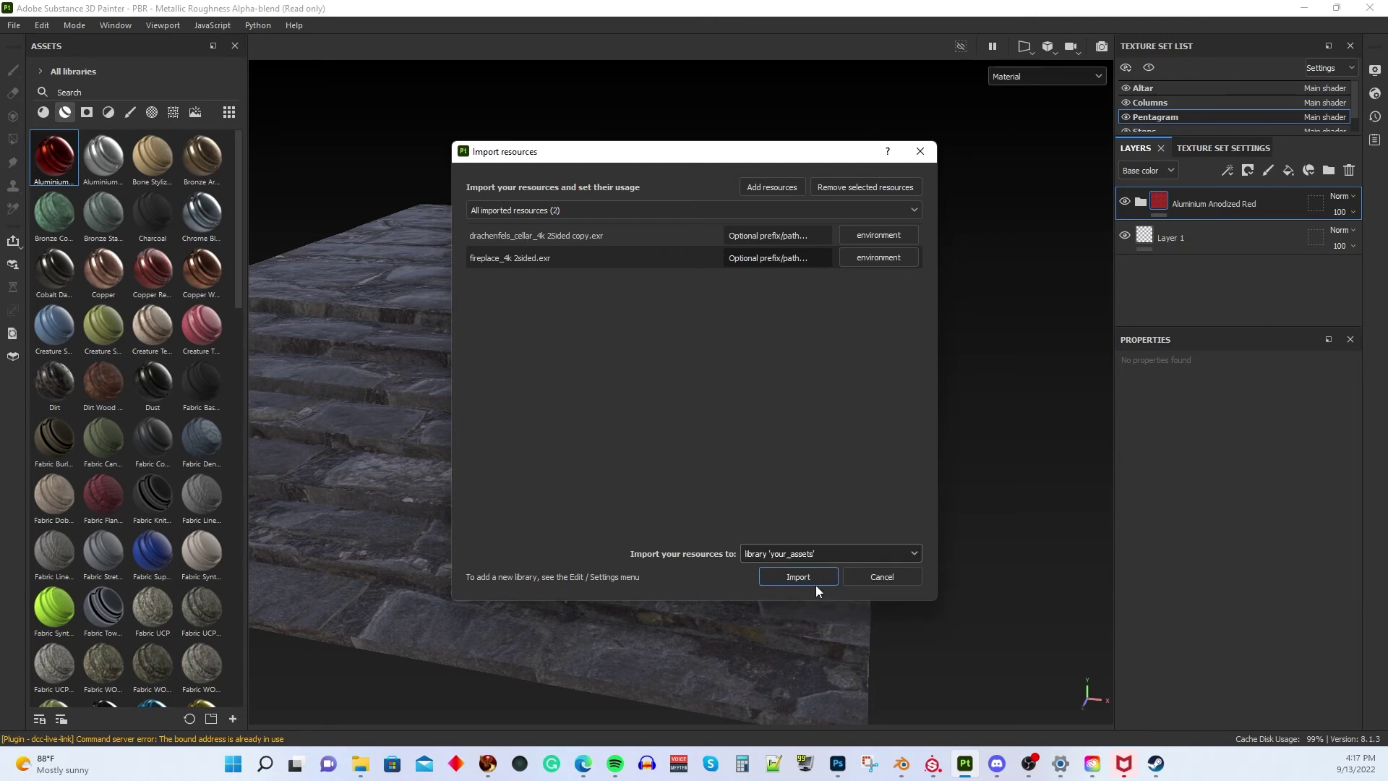
pyautogui.click(798, 577)
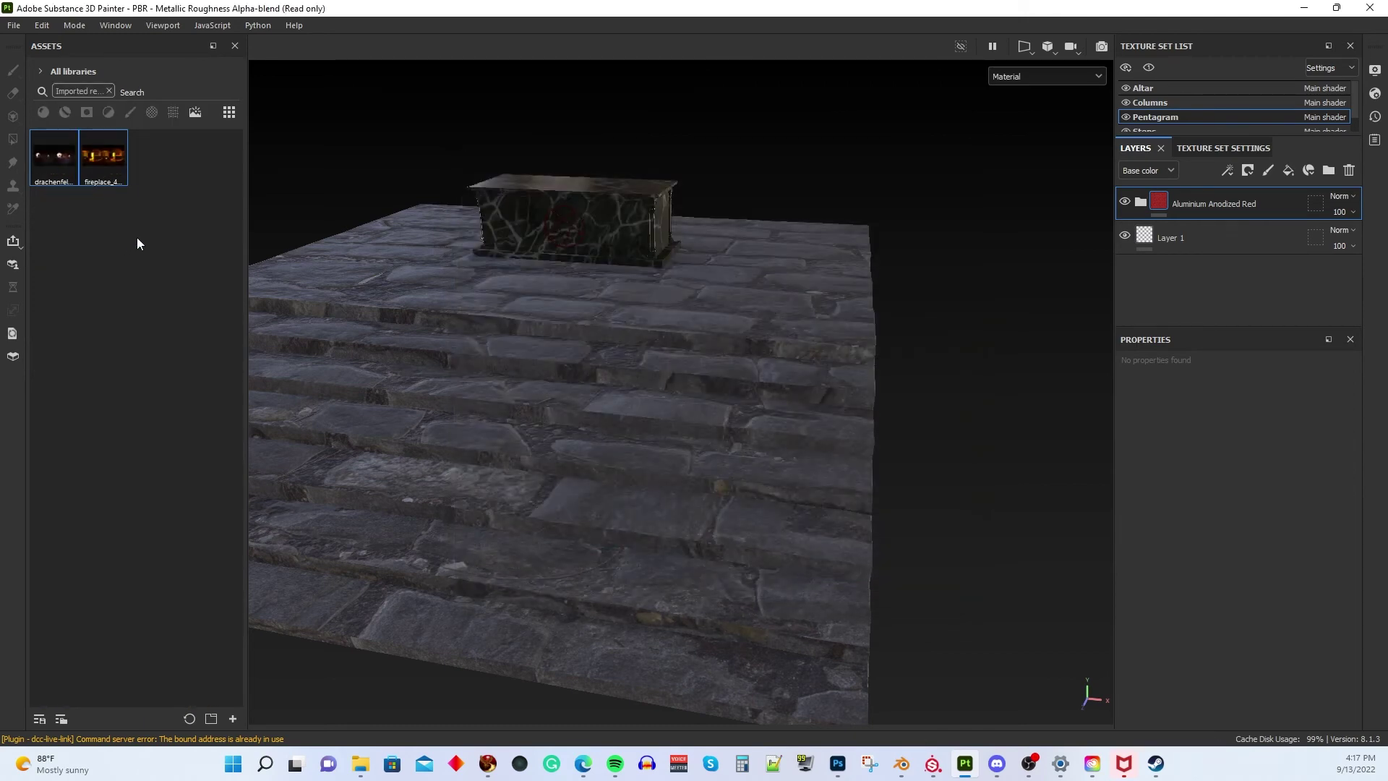
# Step: Try fireplace_4k 2sided as the environment map, then revert to drachenfels_cellar_4k 2Sided copy
pyautogui.click(1375, 70)
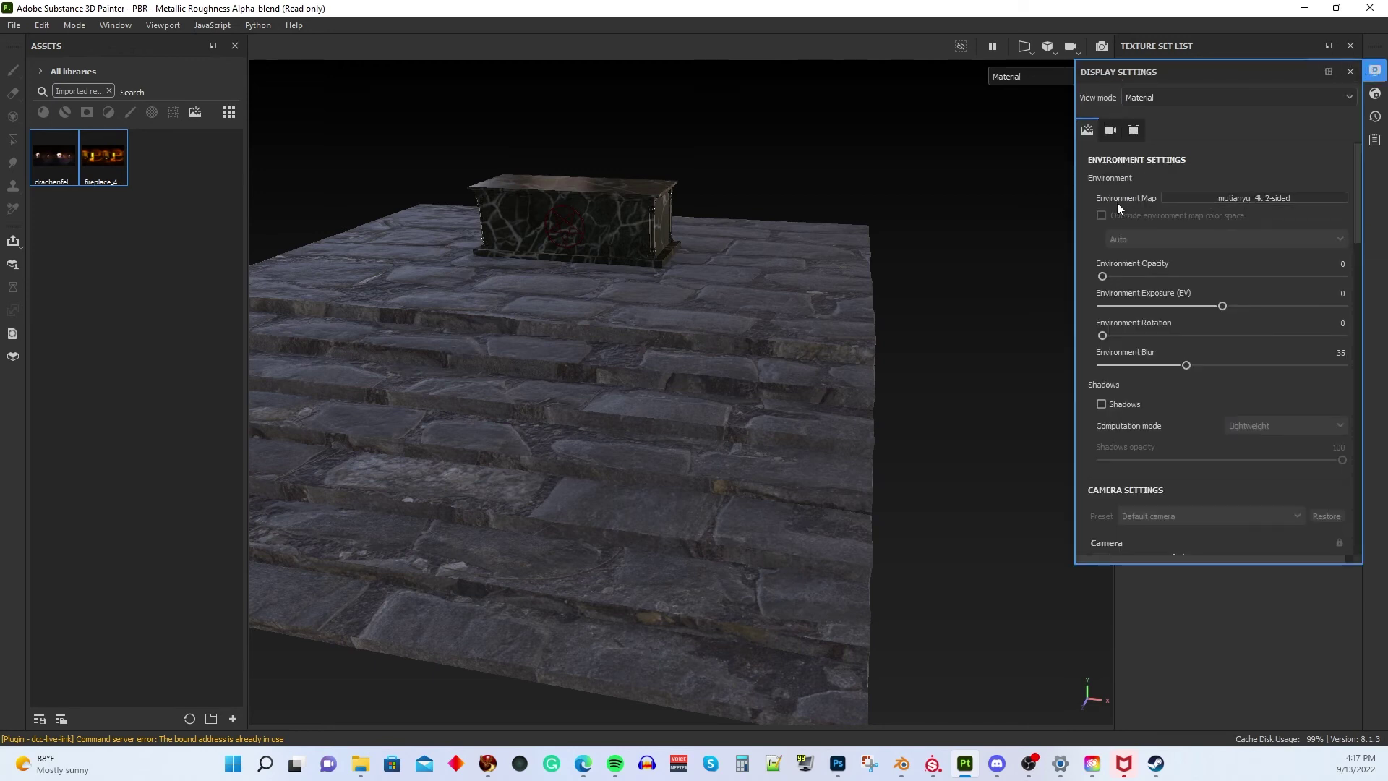
pyautogui.click(1197, 197)
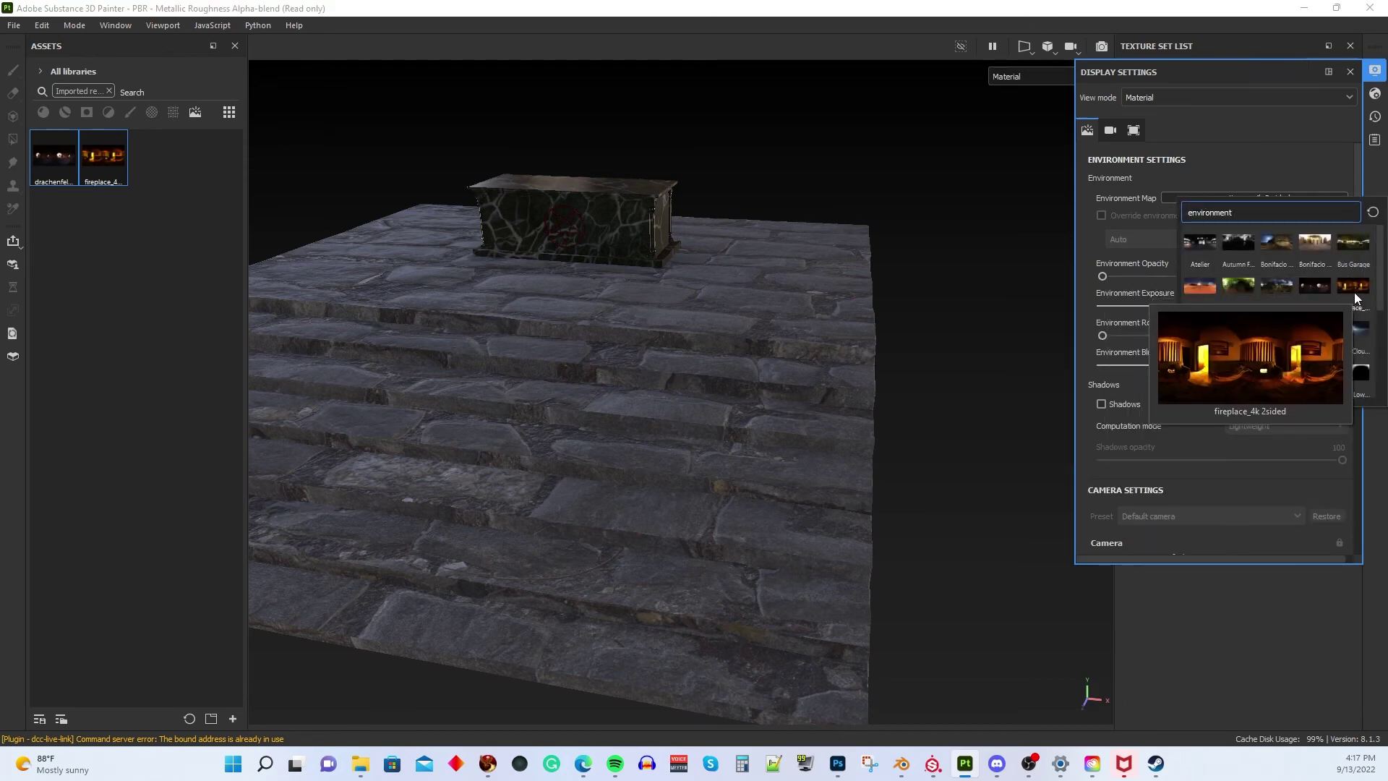
pyautogui.press('Escape')
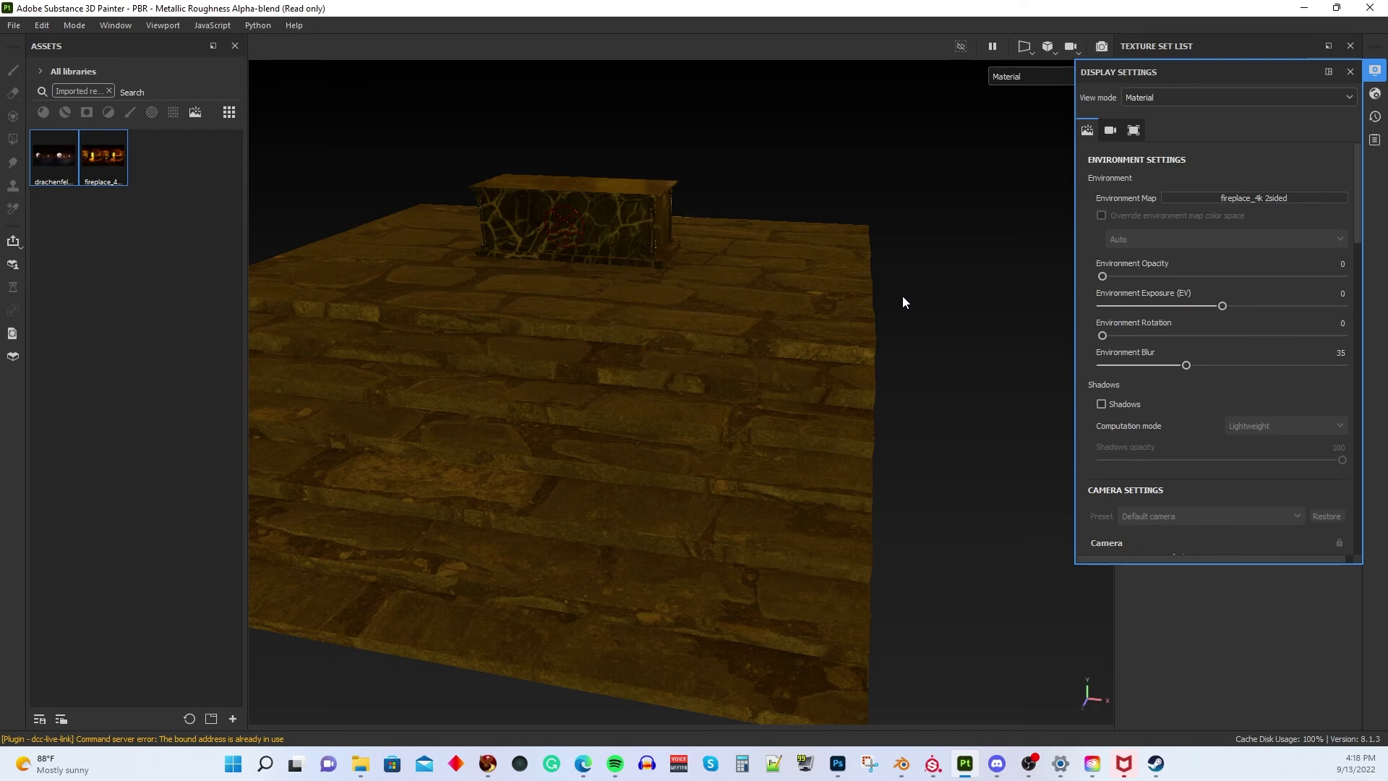
pyautogui.scroll(-5, 740, 322)
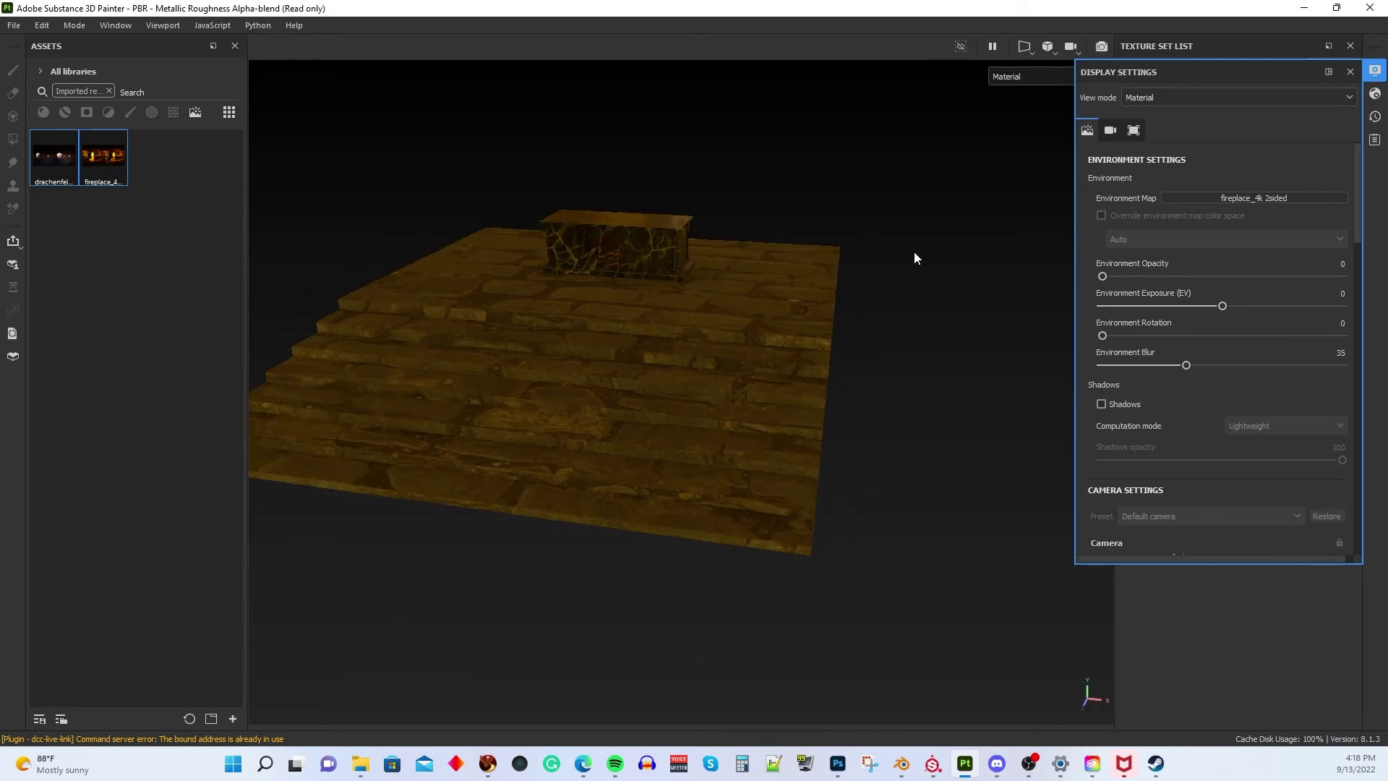
pyautogui.click(1234, 197)
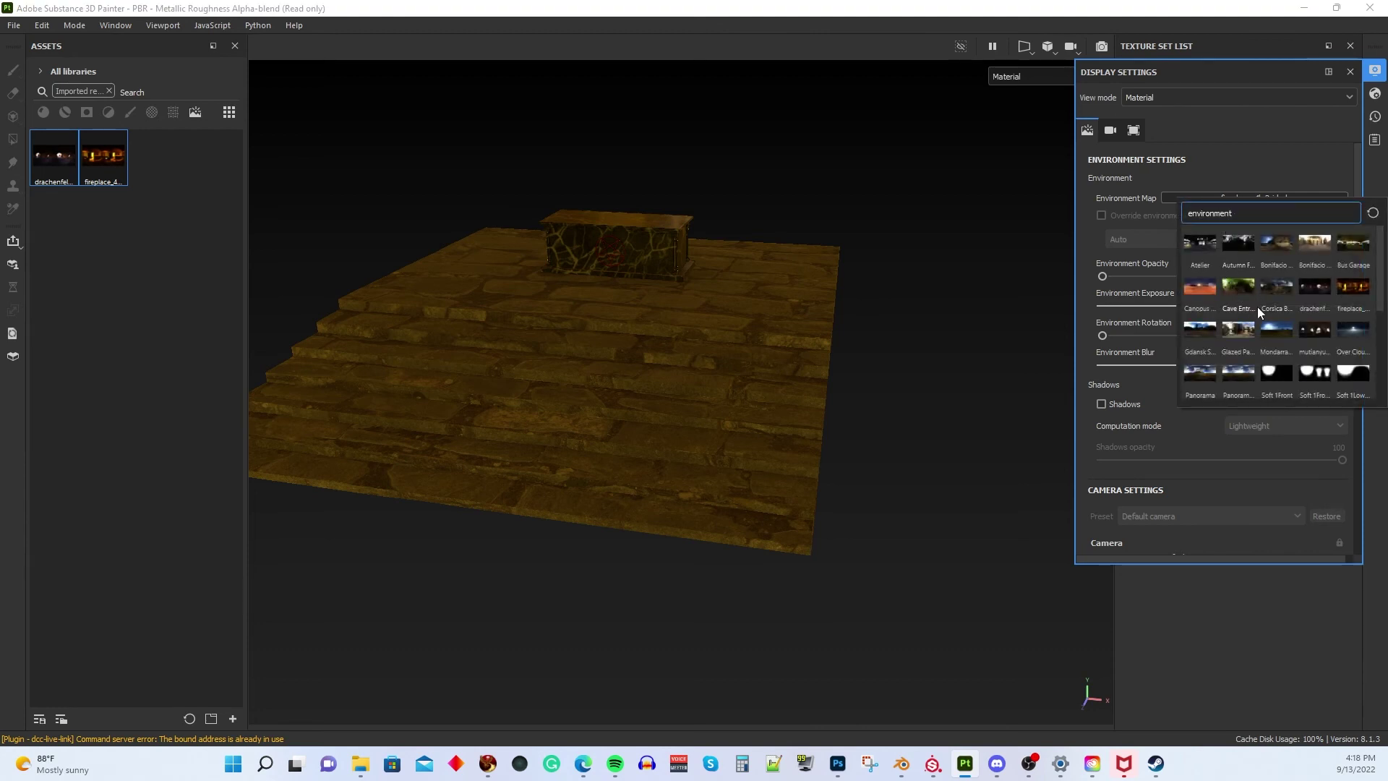
pyautogui.click(1317, 285)
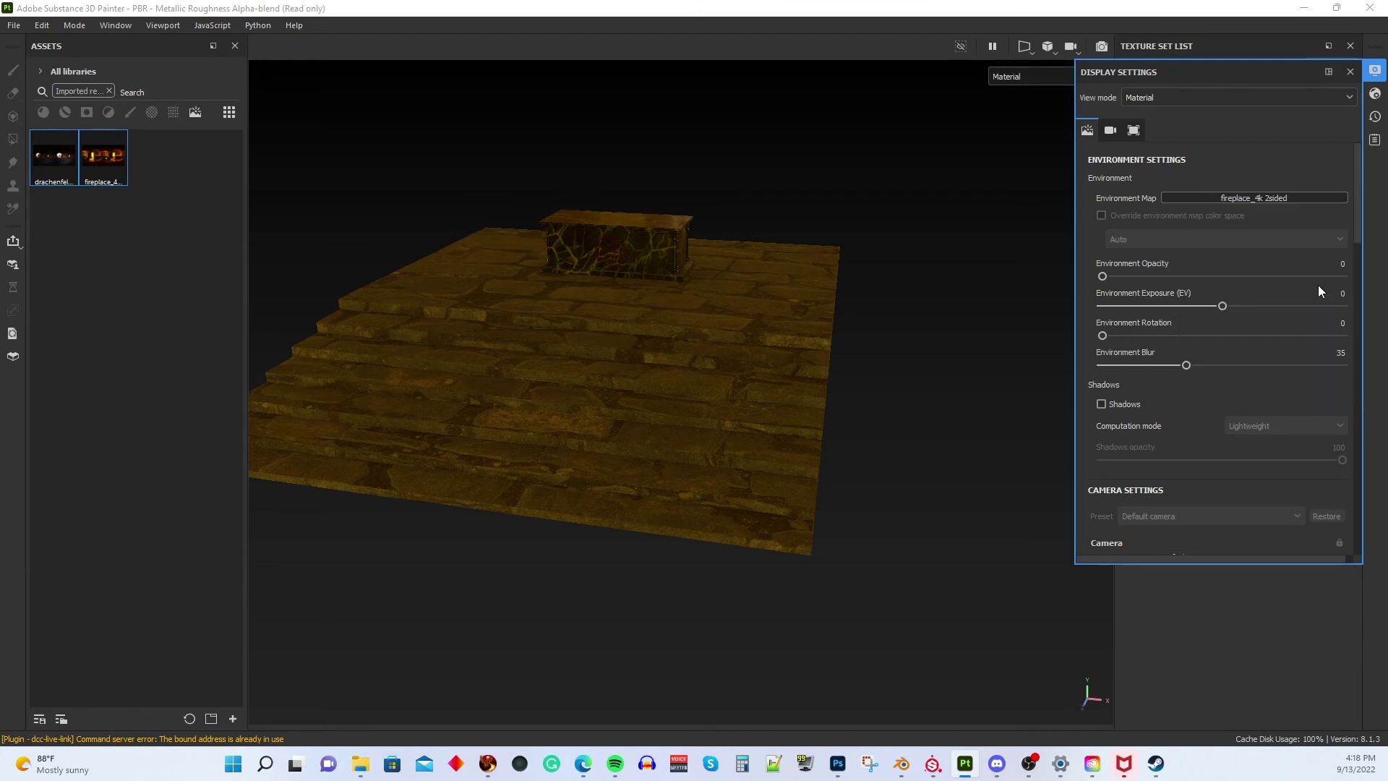
pyautogui.hotkey('ctrl', 'z')
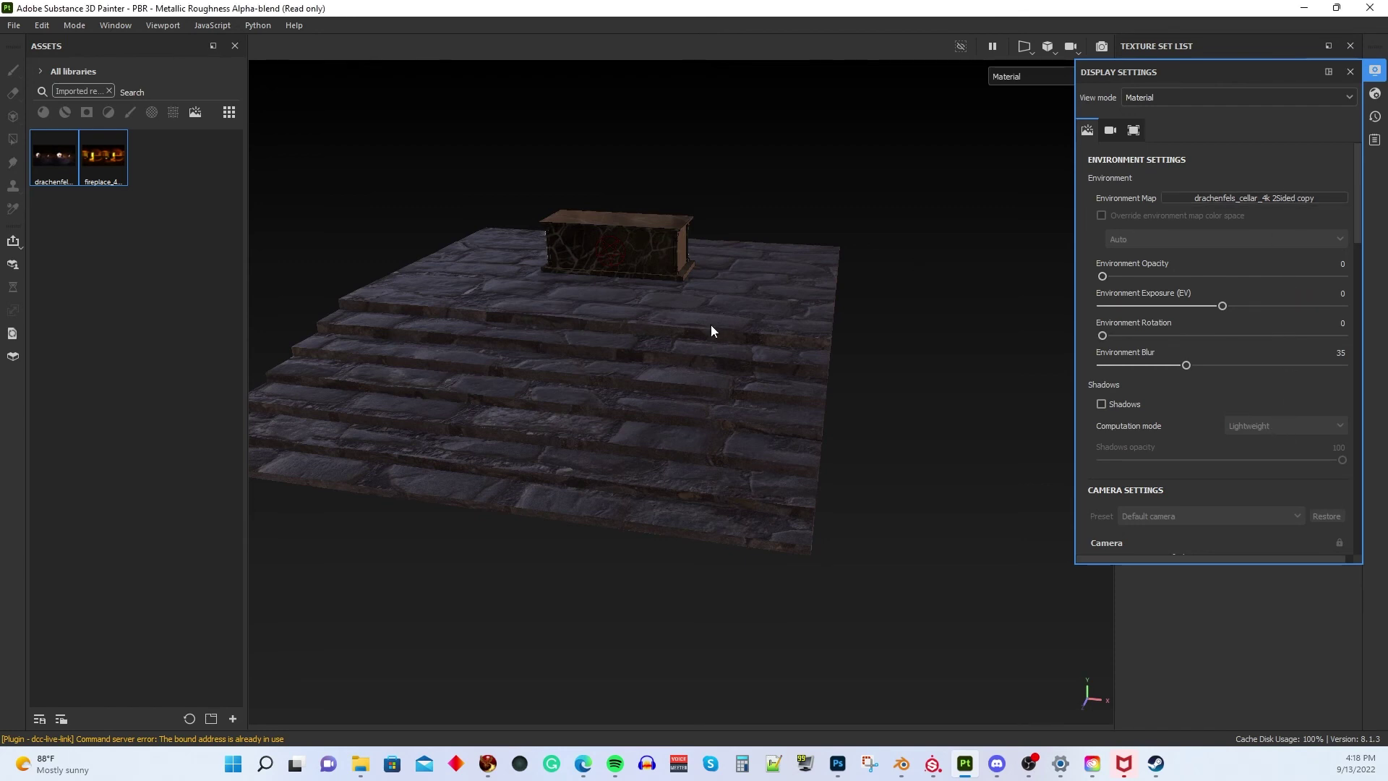
# Step: Bake the selected mesh maps (28 in total) across the four texture sets from Texture Set Settings
pyautogui.click(1349, 72)
pyautogui.click(1214, 152)
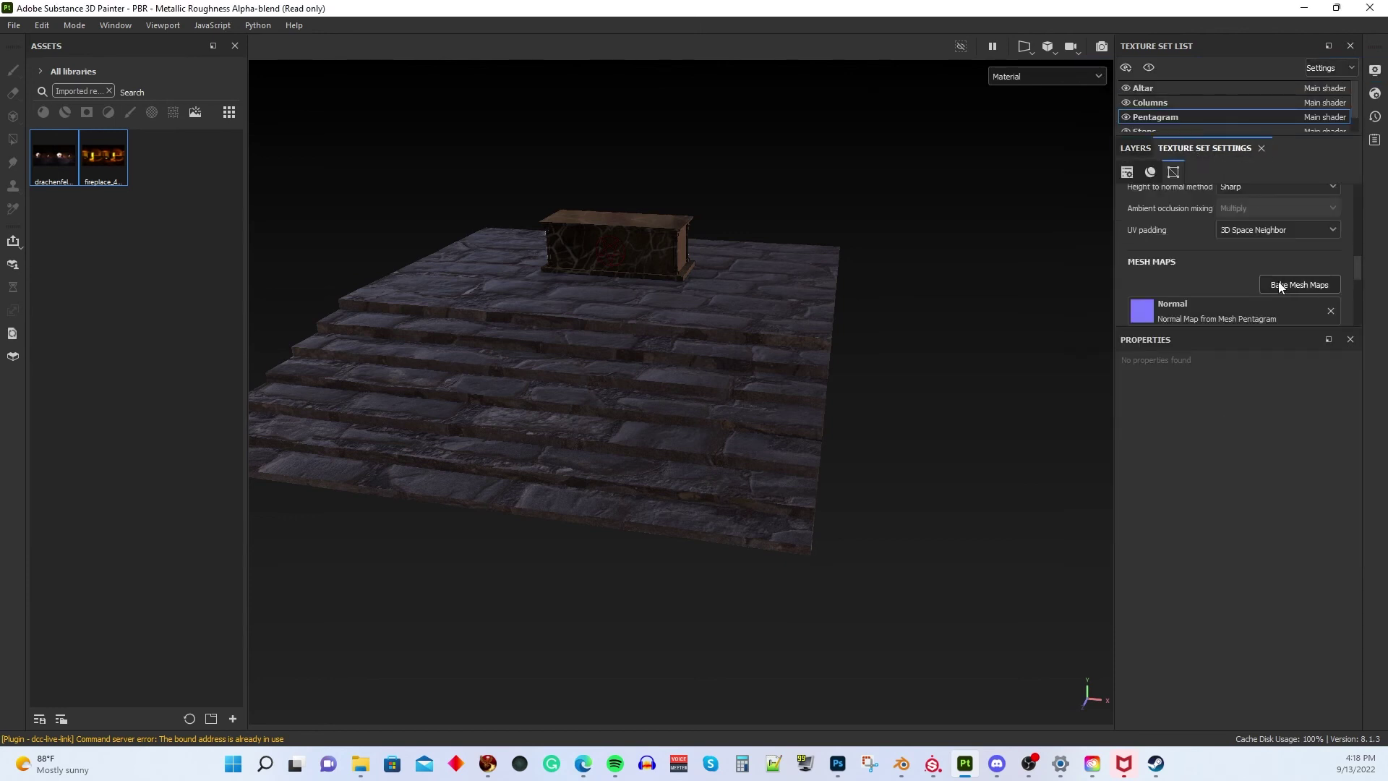
pyautogui.click(1299, 285)
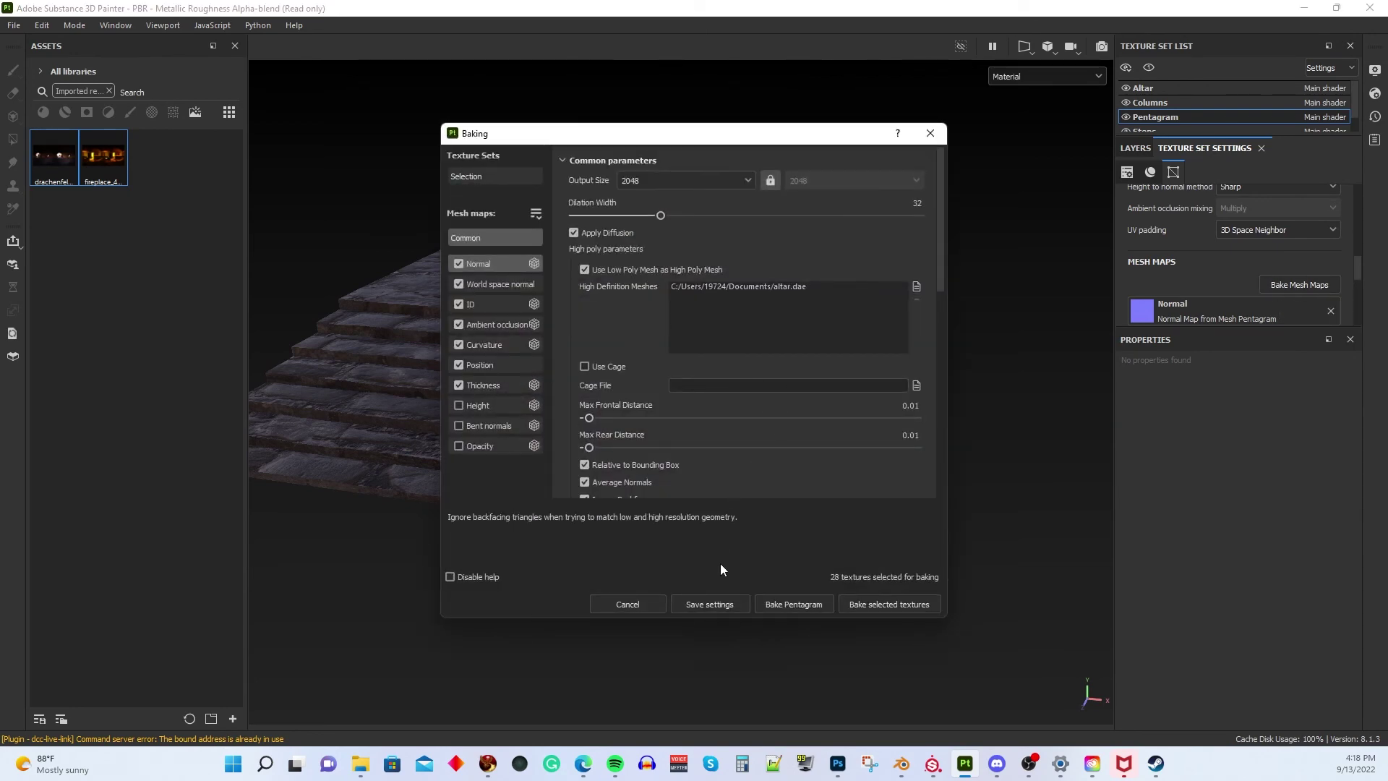
pyautogui.click(870, 605)
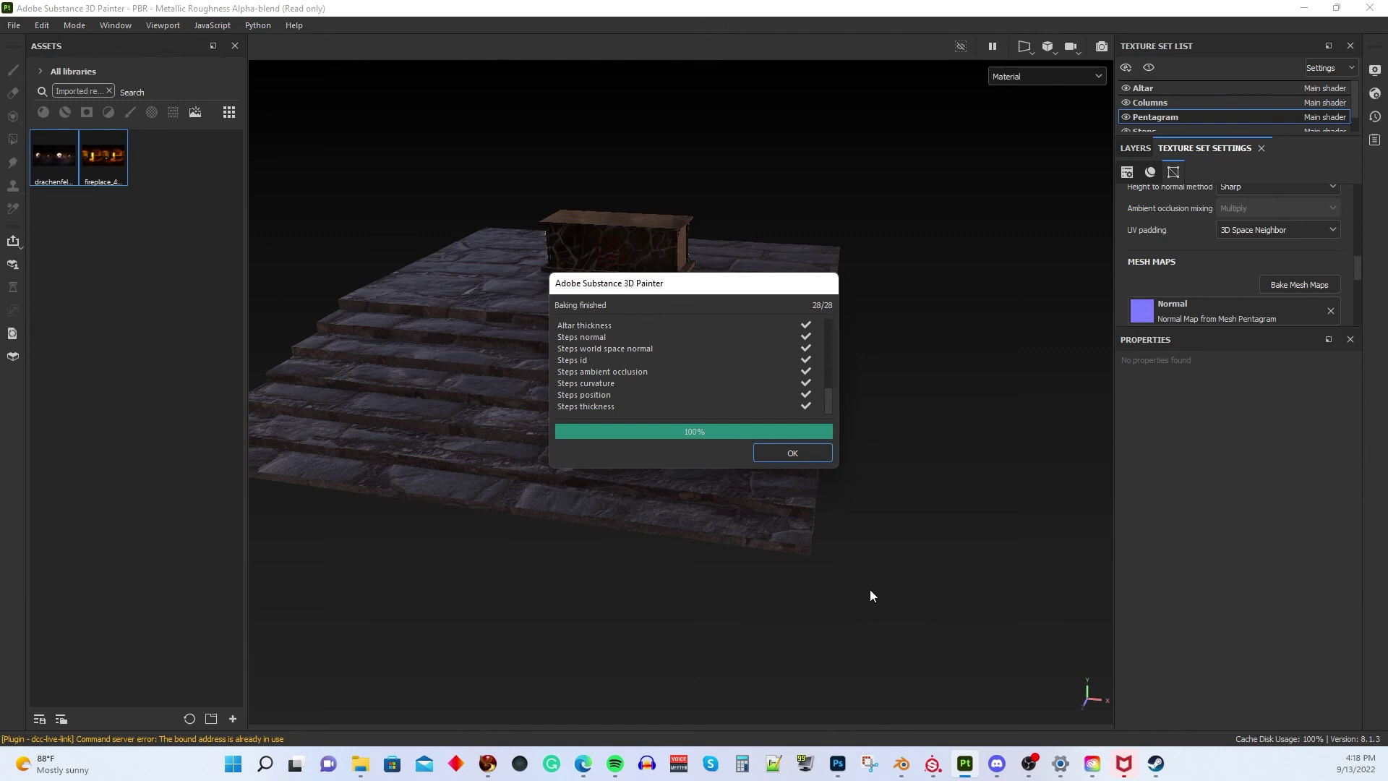
pyautogui.click(803, 452)
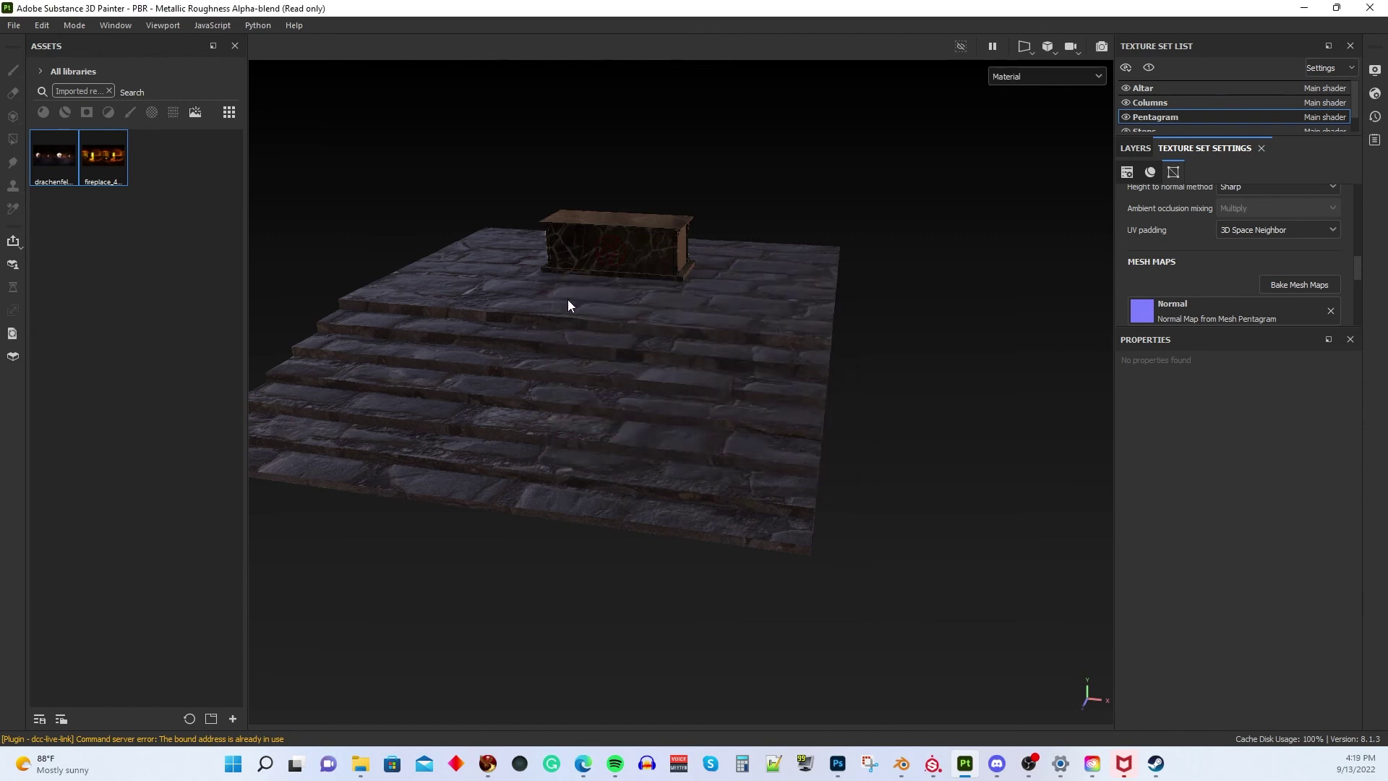
pyautogui.scroll(2, 578, 293)
pyautogui.moveTo(693, 330); pyautogui.dragTo(3, 376)
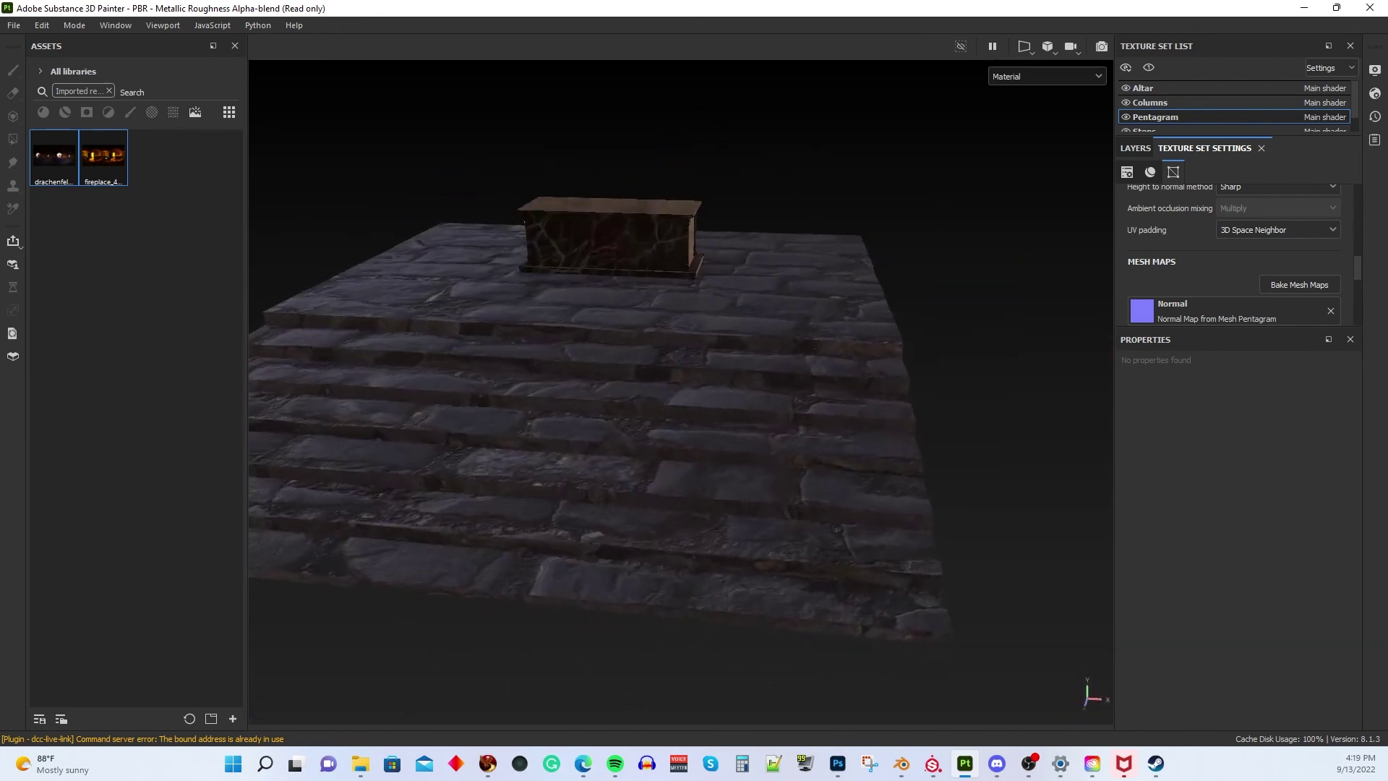